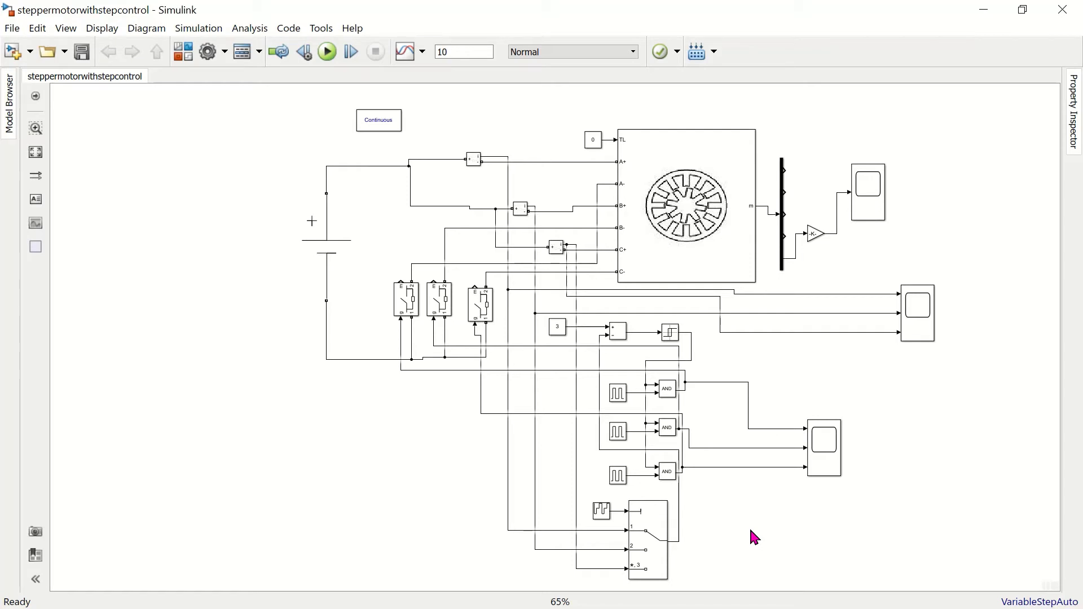
Step: Examine the power circuit of the stepper motor model: the motor, DC source, three phase switches and current measurement blocks
click(670, 158)
click(346, 227)
click(402, 275)
click(488, 305)
click(564, 268)
click(472, 157)
click(555, 249)
Step: Examine the current control loop: the reference constant, relay, current measurements and the multiport switch that selects the phase current
click(561, 327)
click(666, 335)
click(648, 543)
click(551, 333)
click(480, 163)
click(563, 252)
click(634, 522)
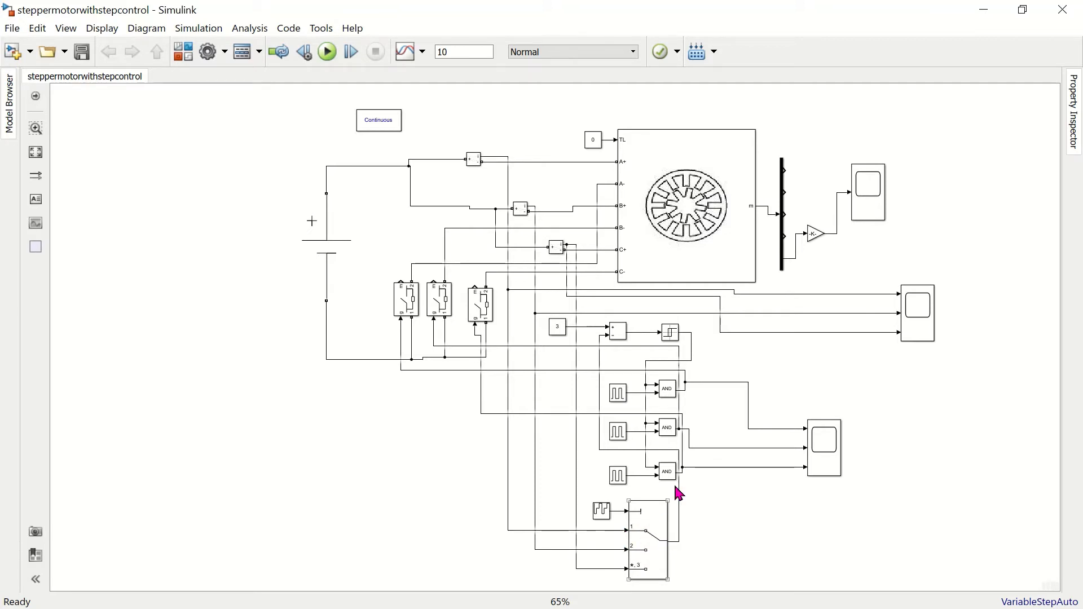
click(668, 334)
click(672, 337)
Step: Run the simulation and view the three phase current waveforms in Scope3
click(328, 53)
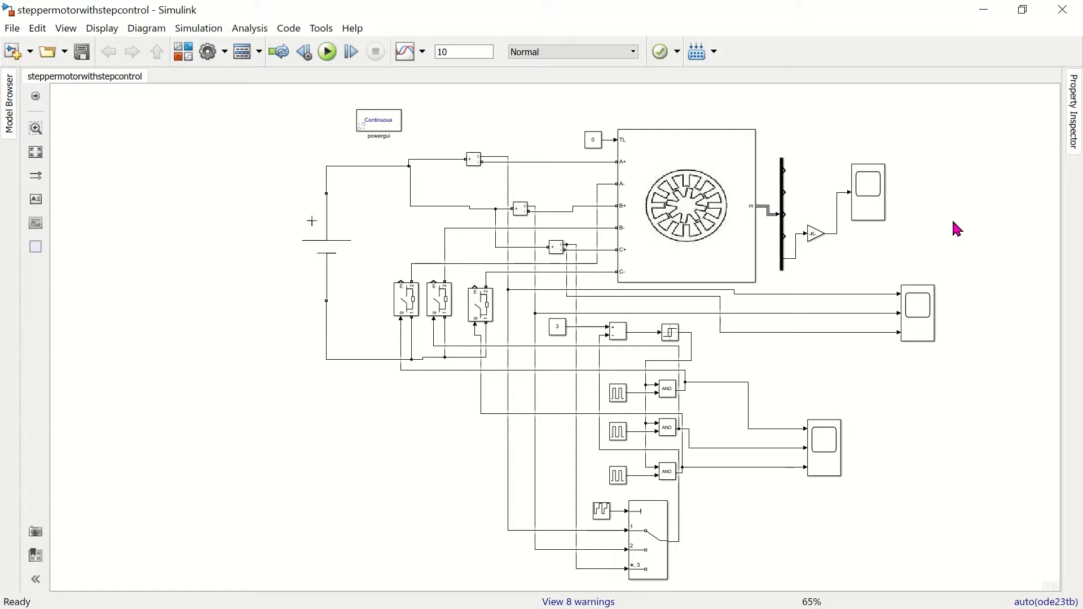
click(921, 317)
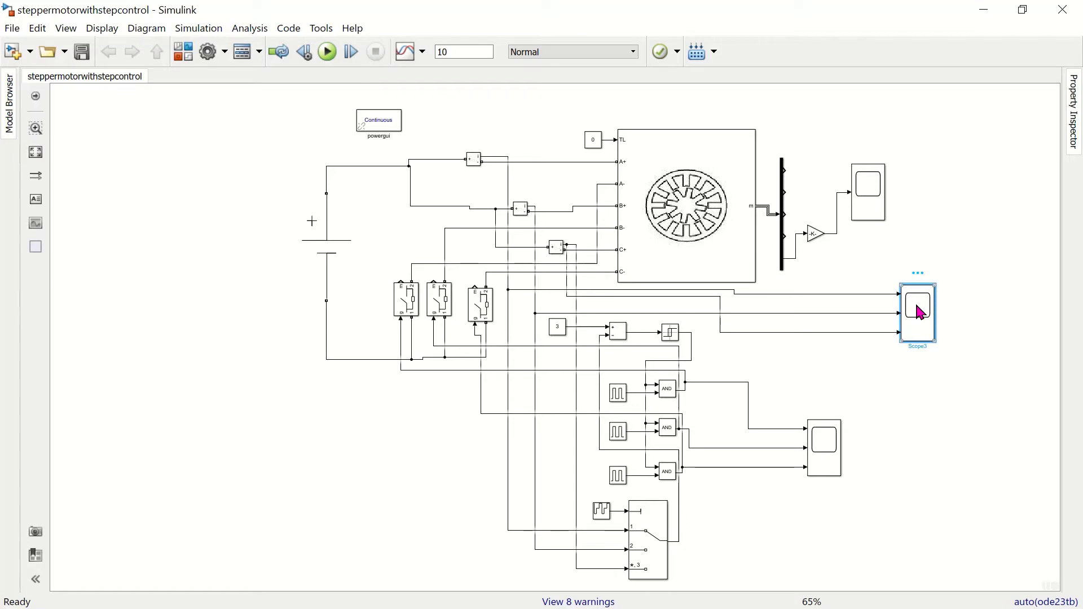
double_click(920, 311)
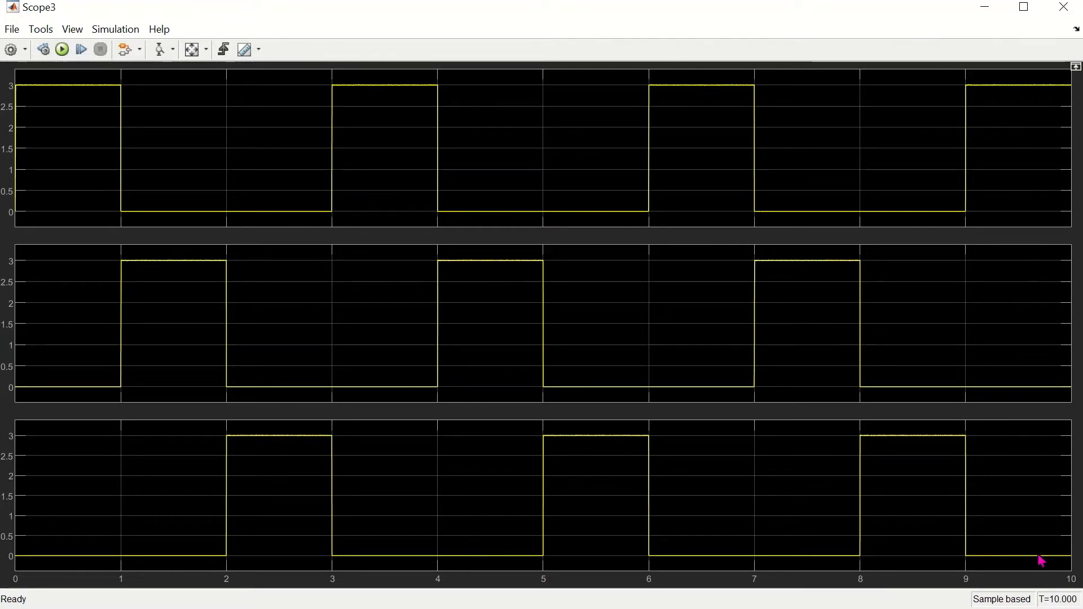
click(1062, 7)
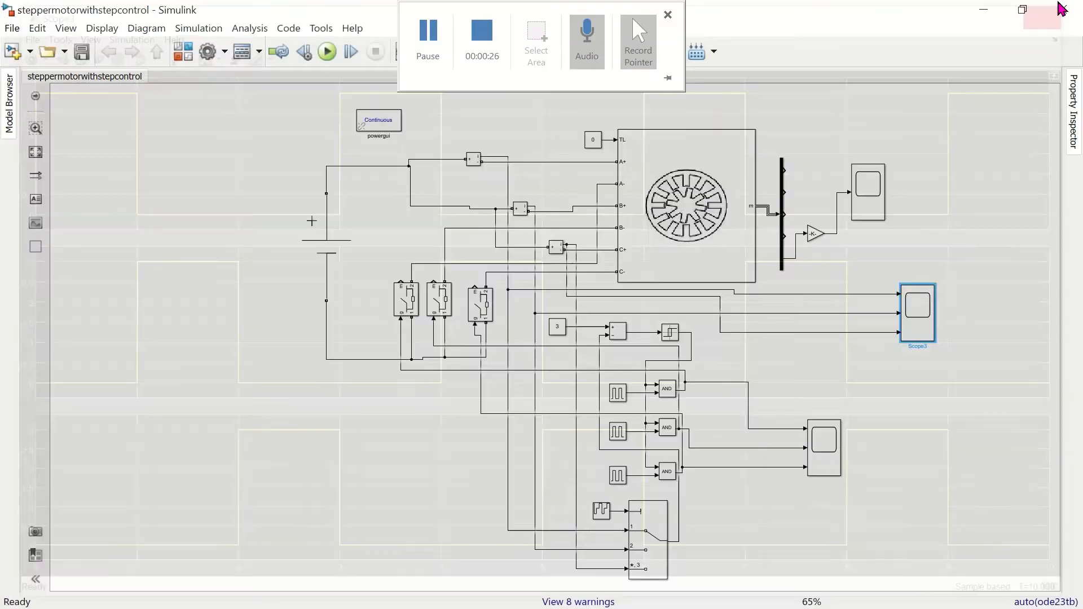
Step: View the switching pulses coming from the three AND gates in Scope4
click(829, 450)
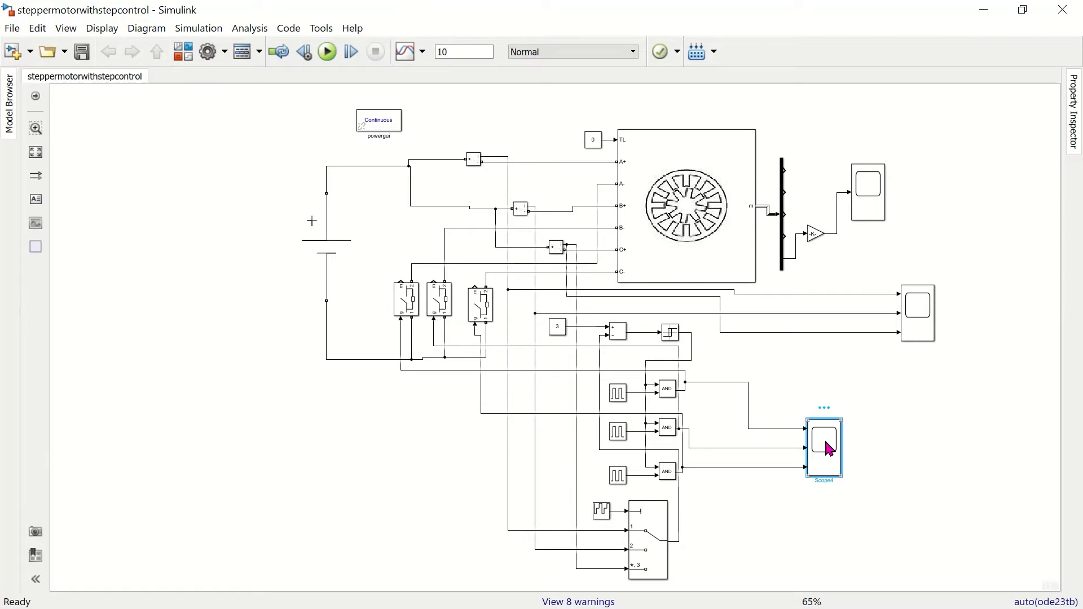
double_click(830, 450)
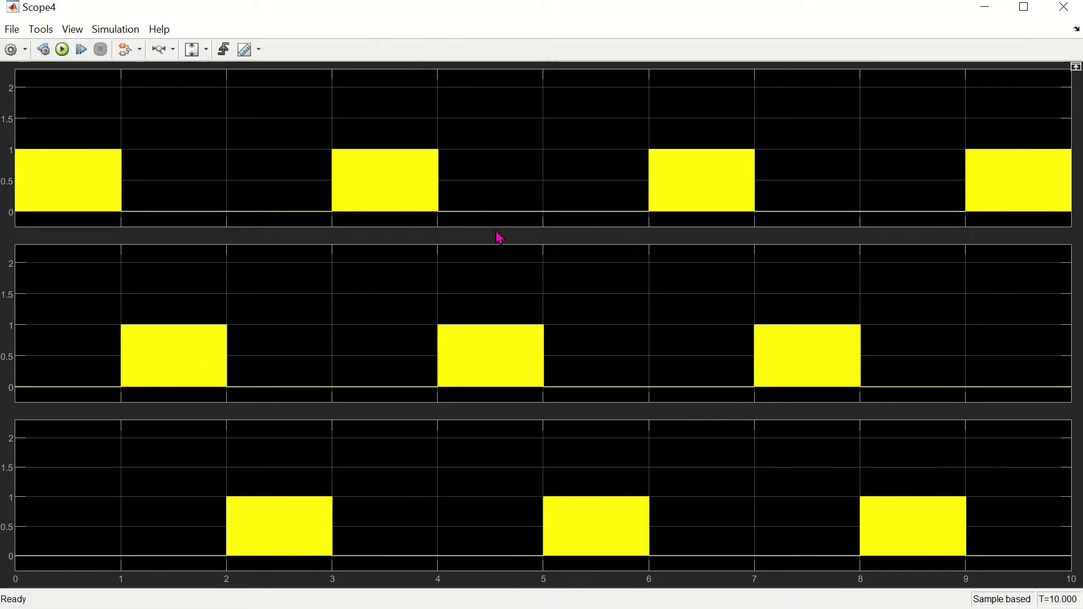
click(1066, 7)
Step: View the motor's step response in Scope1, the scope fed by the gain block
click(869, 179)
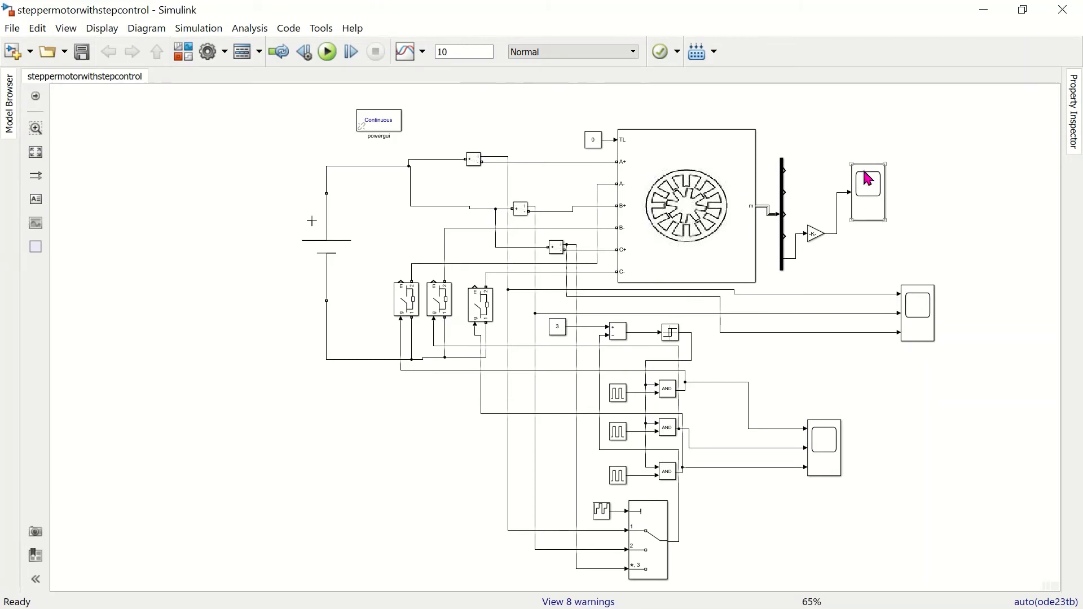
double_click(872, 205)
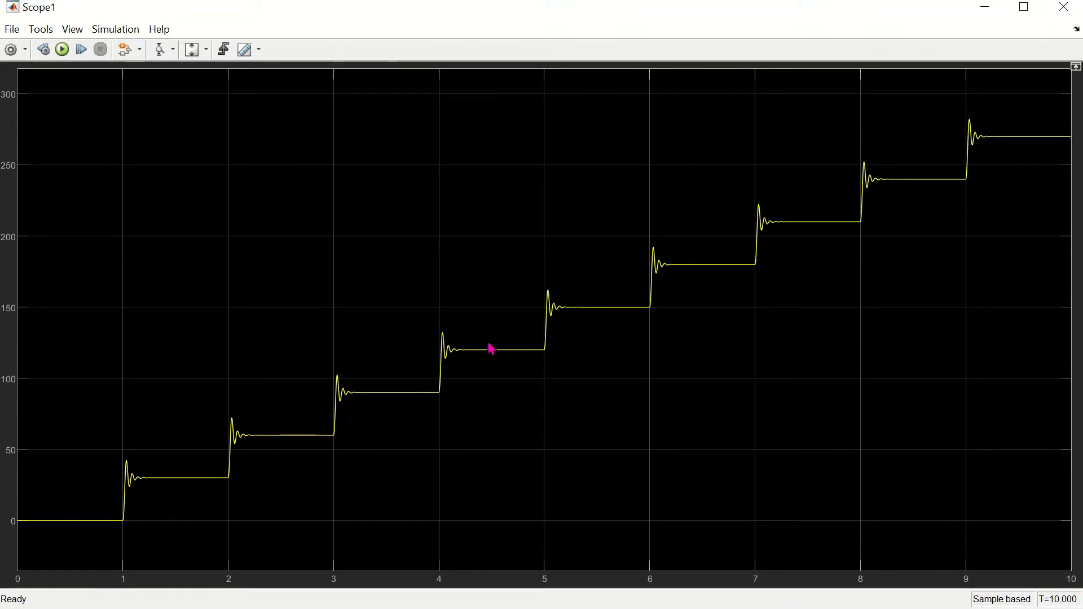
click(1064, 6)
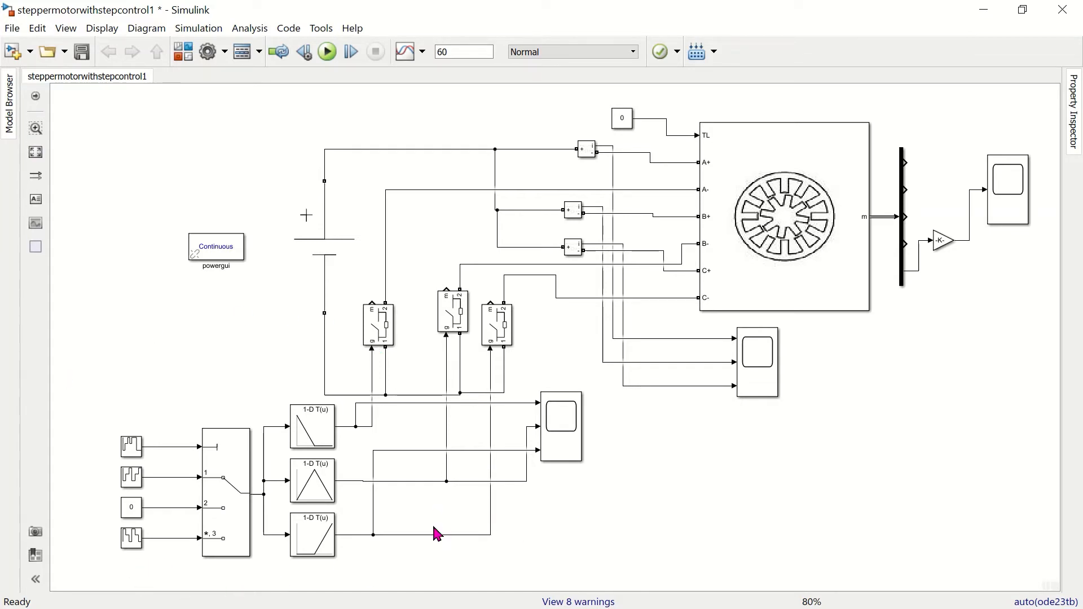
Step: Examine the steppermotorwithstepcontrol1 model's motor, zero constant, lookup tables and the switch for phase A
click(739, 237)
click(133, 508)
click(263, 372)
click(314, 430)
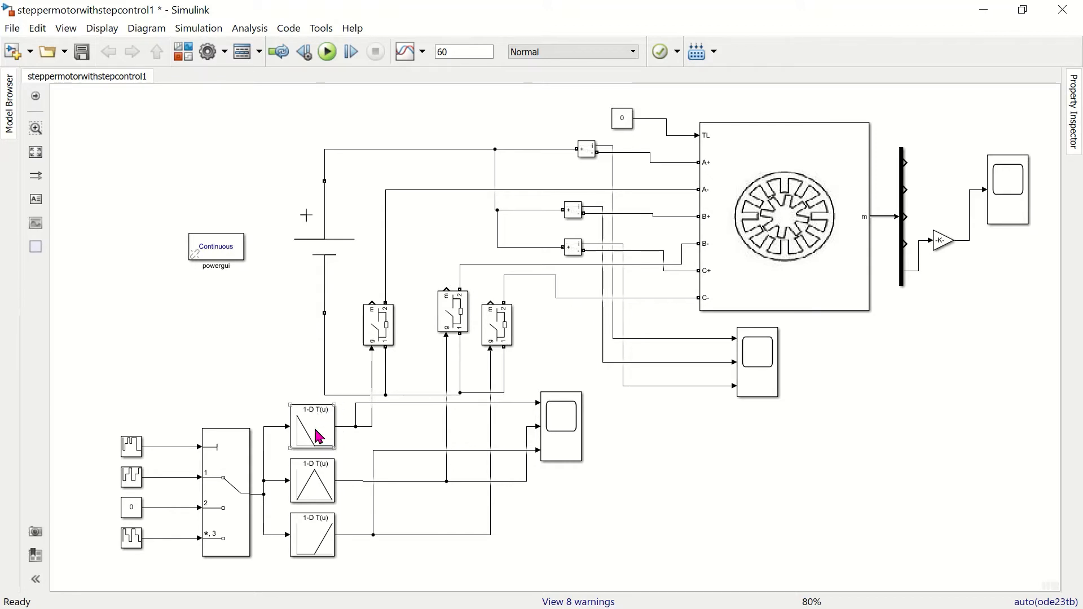
click(382, 337)
Step: Review the table data and breakpoints of the three 1-D Lookup Table blocks that drive the phase switches
click(313, 438)
double_click(314, 437)
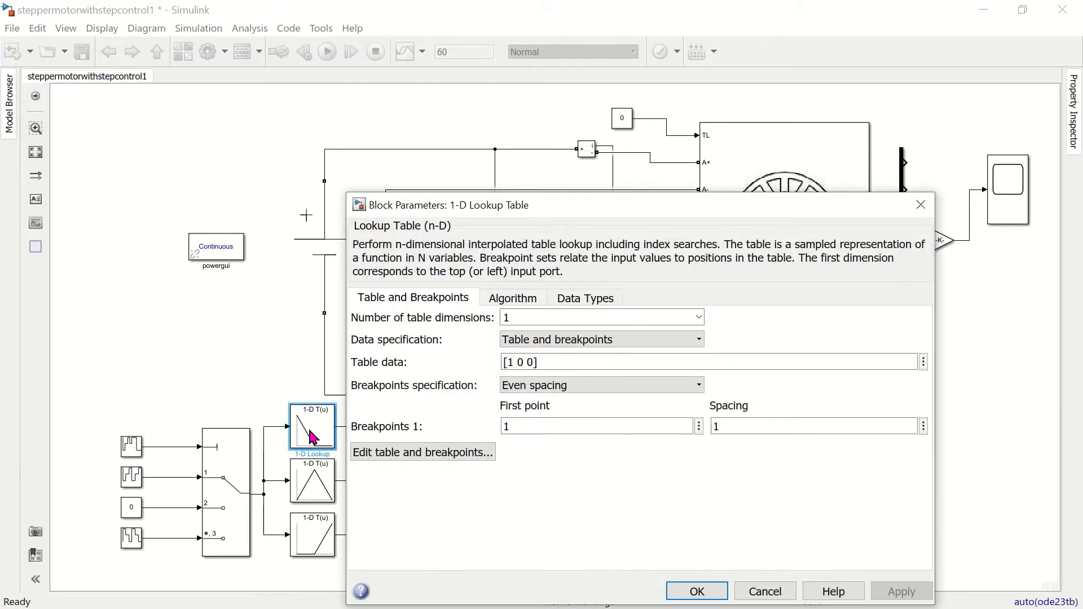
click(508, 355)
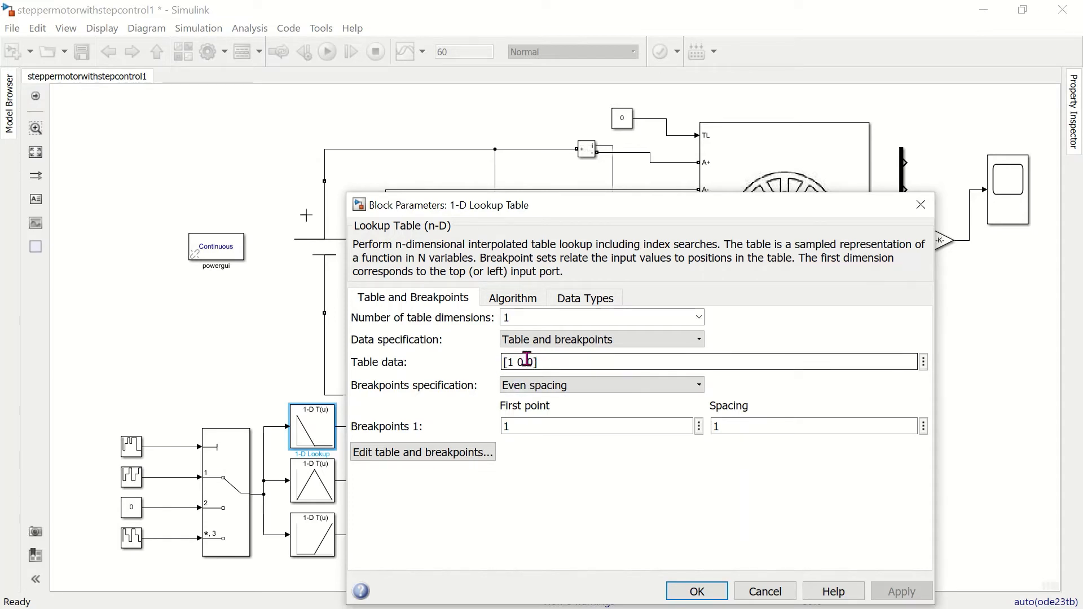
click(696, 590)
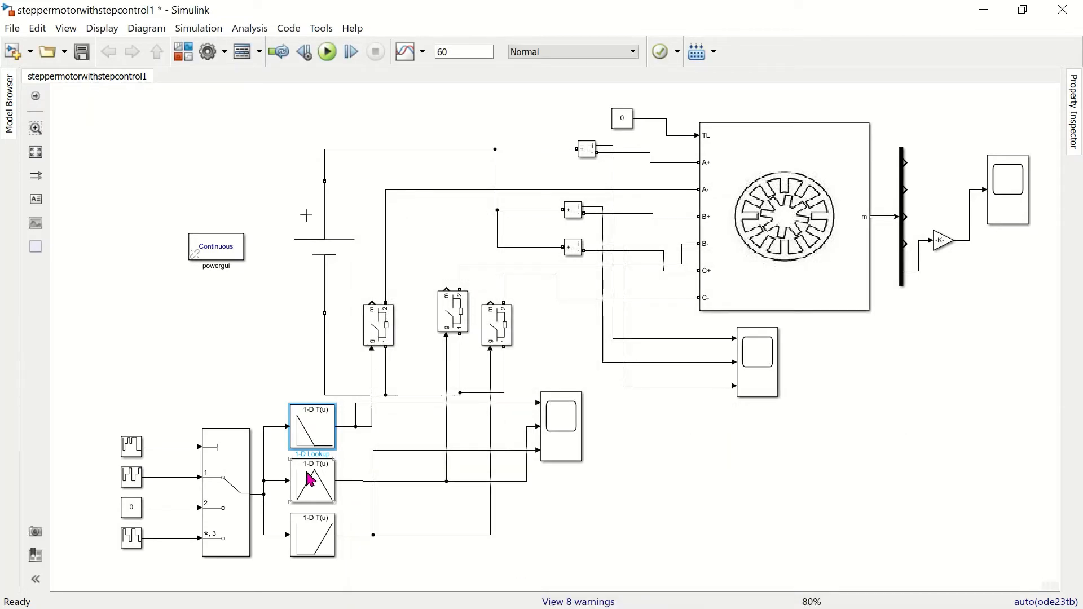
click(311, 479)
double_click(311, 480)
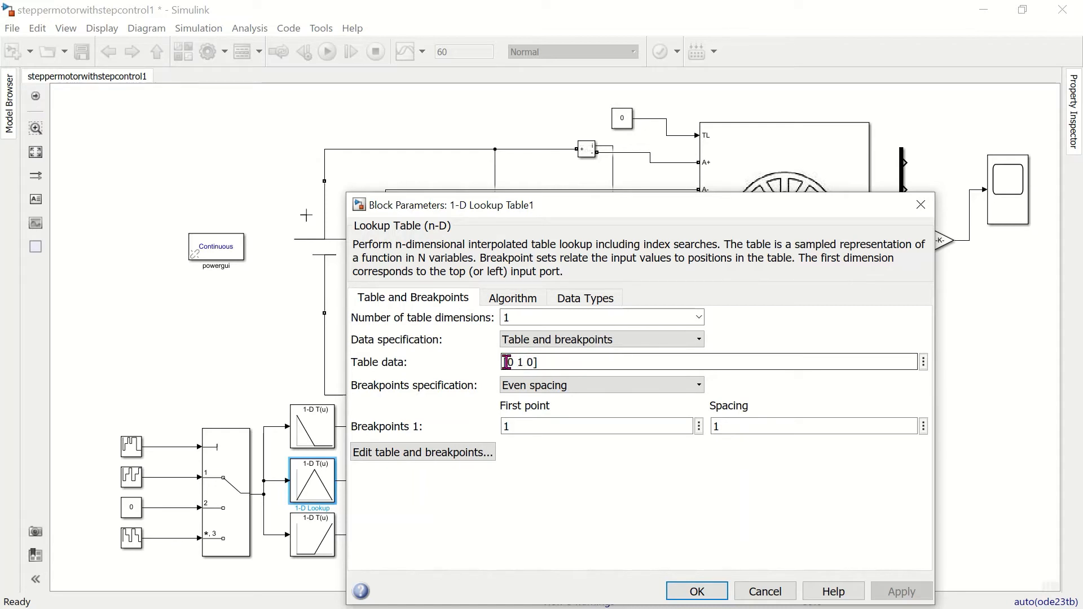
click(694, 590)
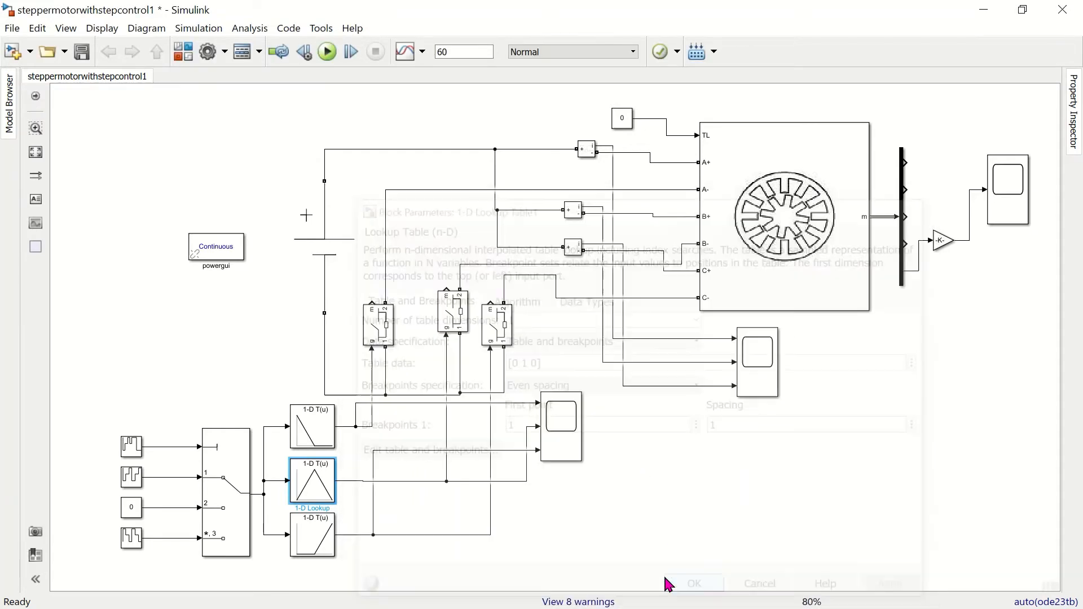
double_click(319, 544)
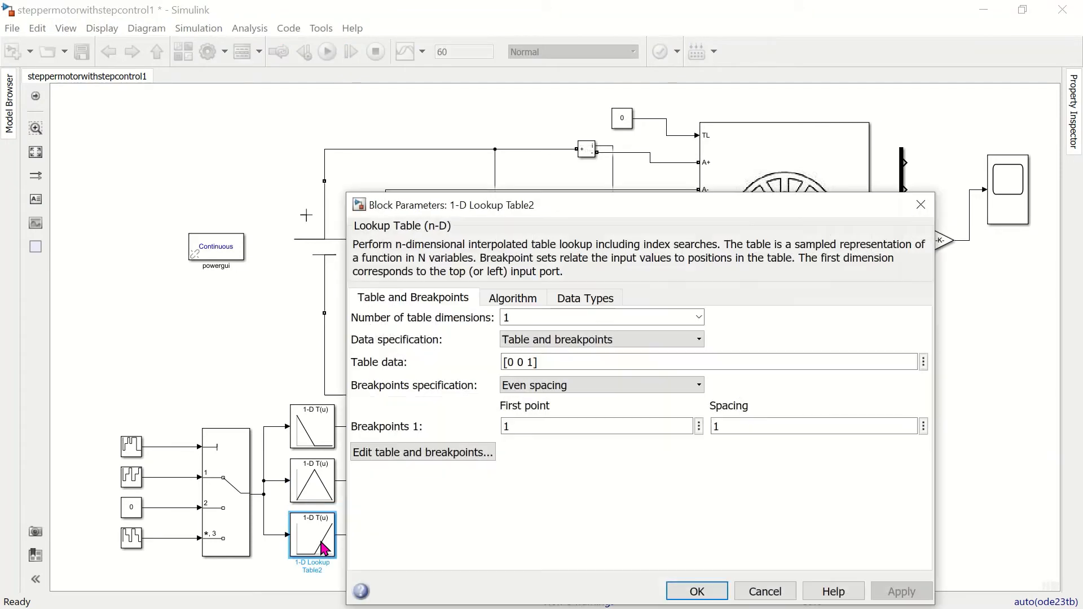
click(514, 362)
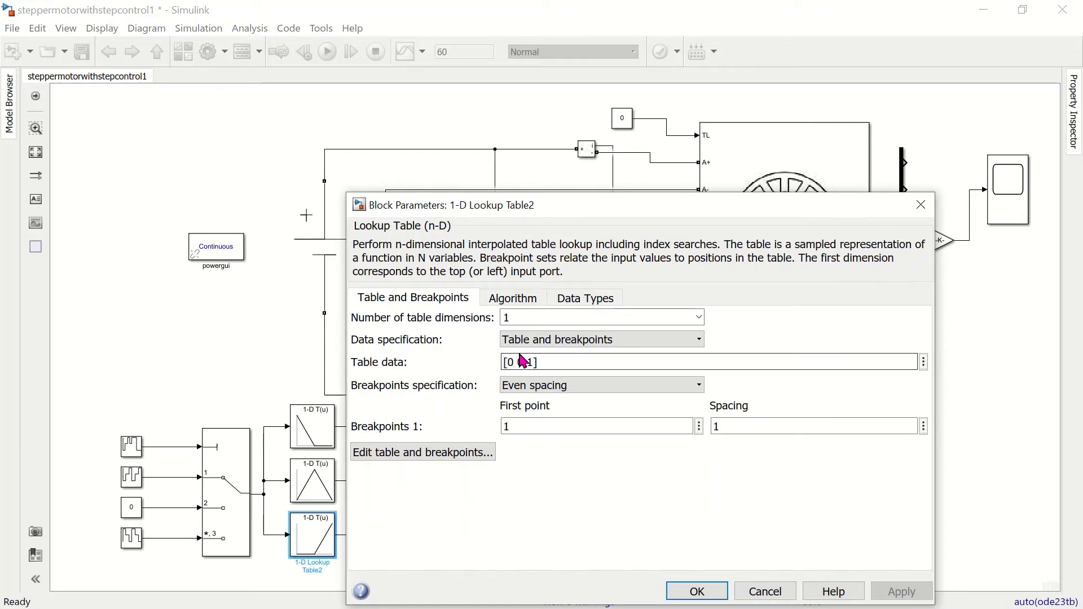
click(698, 591)
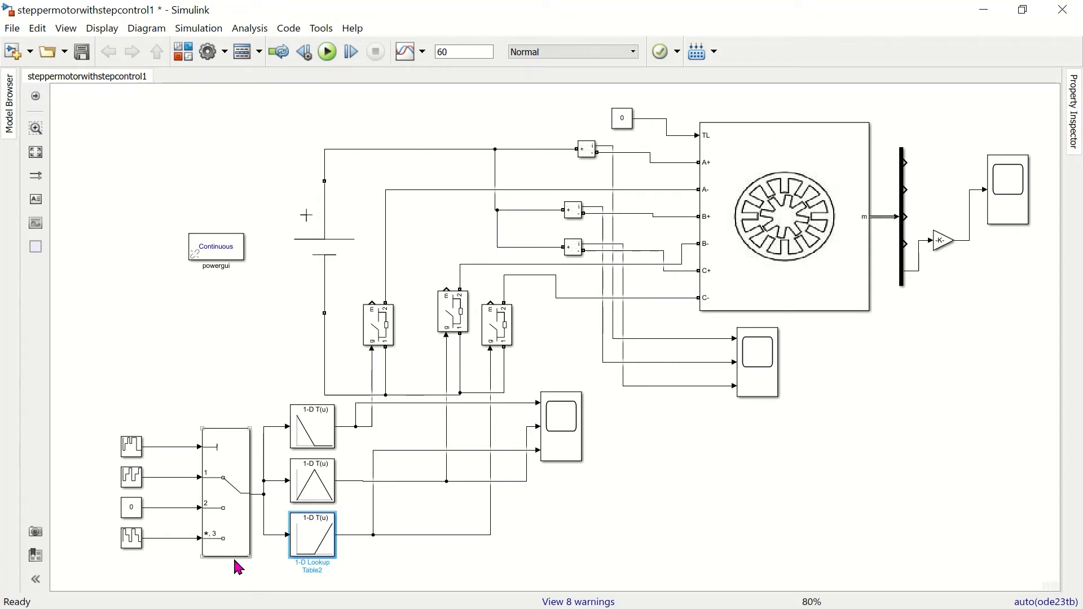
Step: Review the output vectors and sample times of Repeating Sequence Stair1 and Stair2, and examine the zero constant between them
double_click(133, 484)
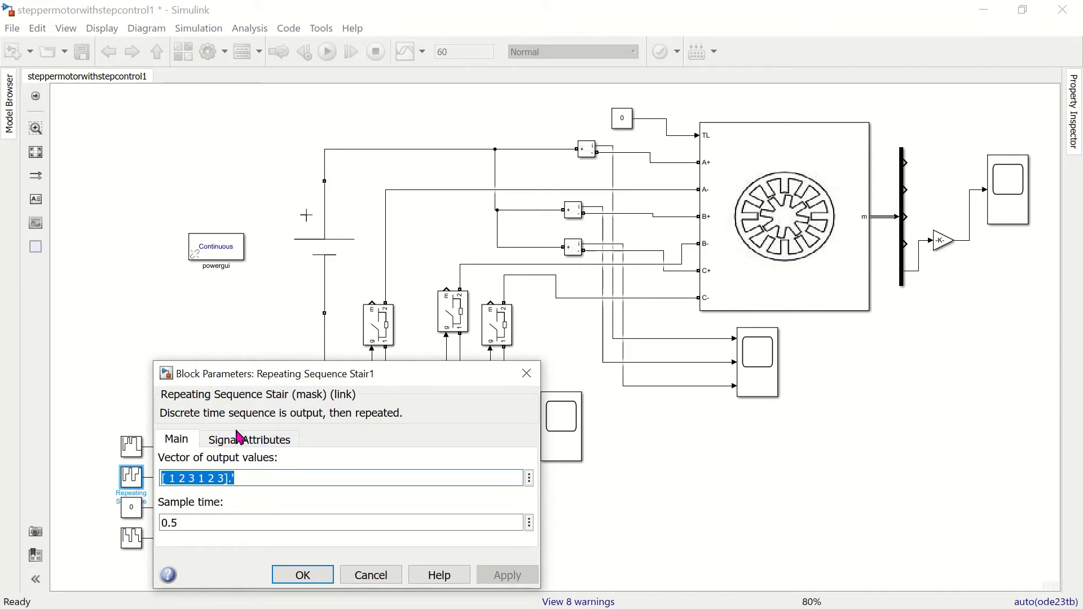
click(293, 573)
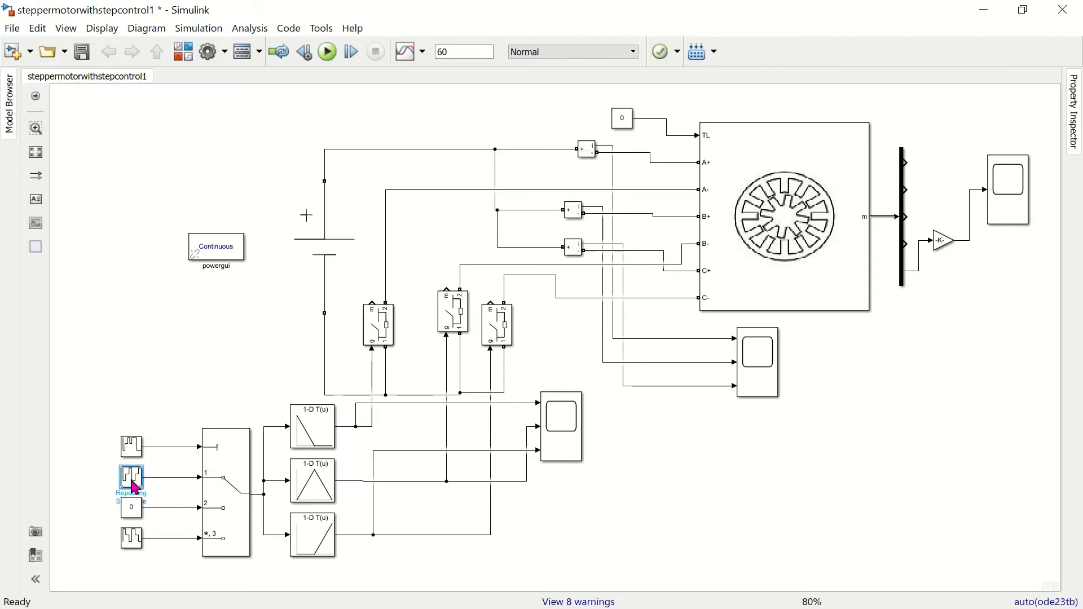
double_click(139, 548)
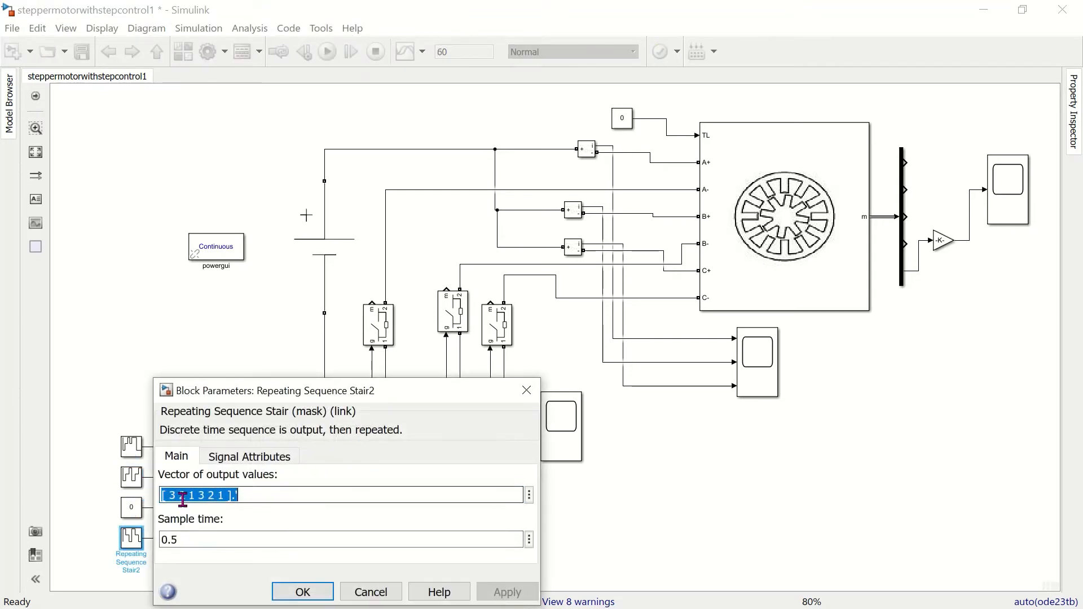
click(285, 593)
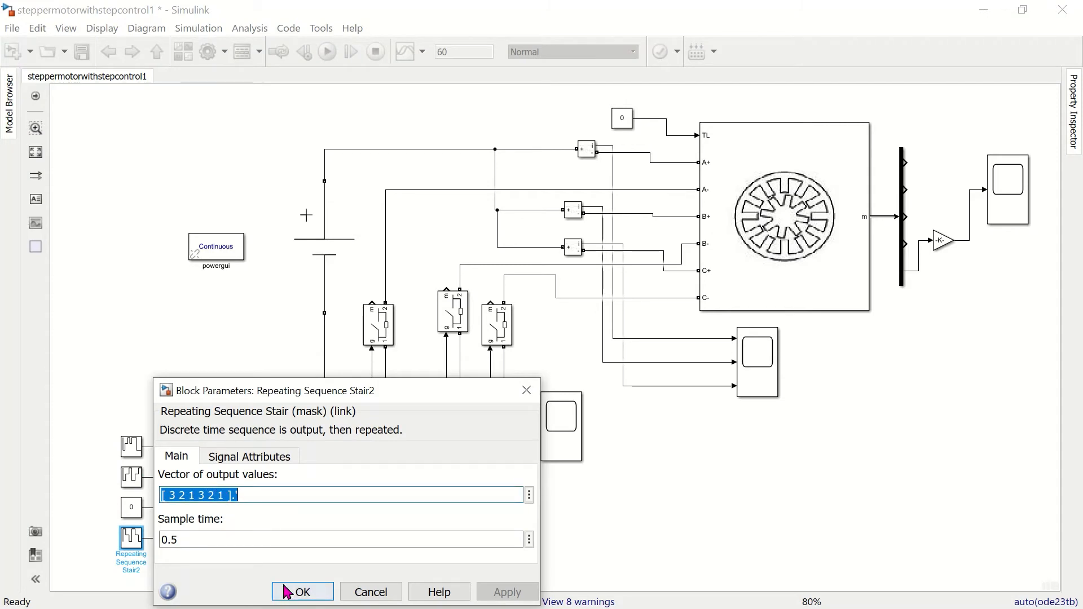
click(313, 596)
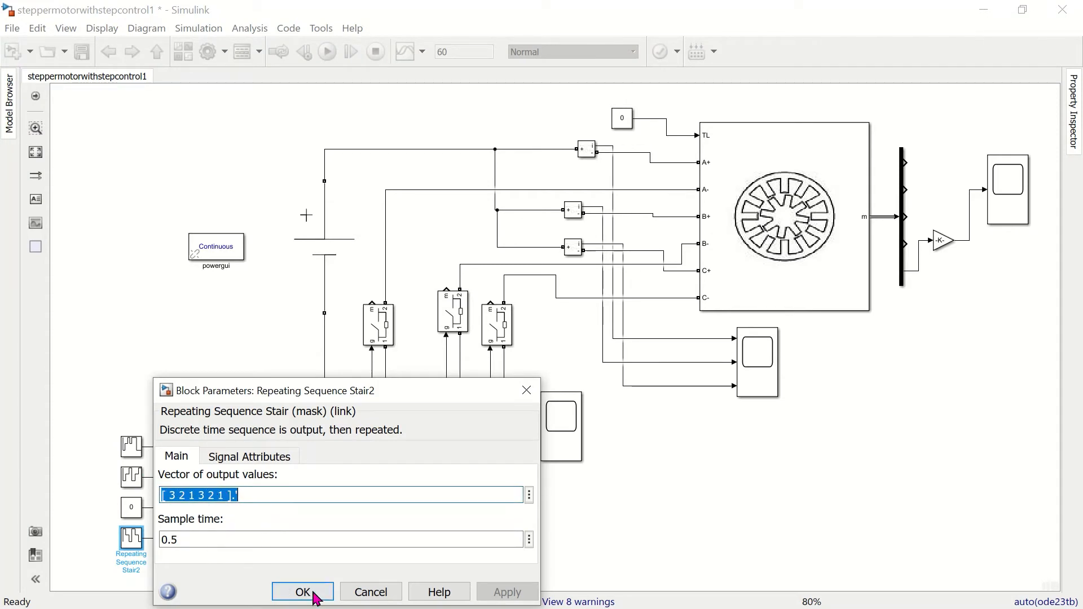
click(138, 515)
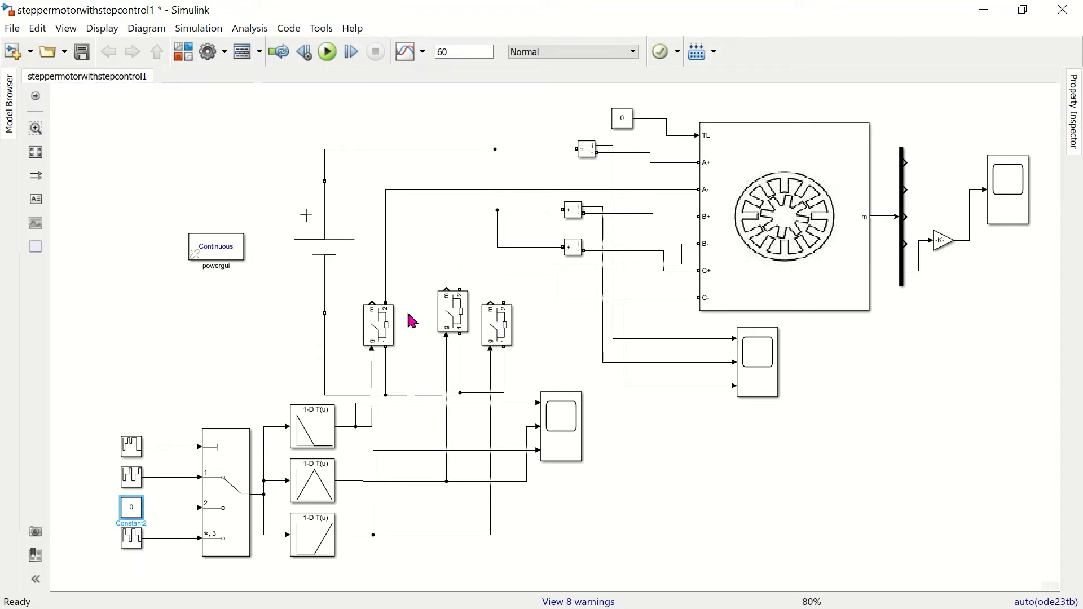
Step: Review the output vector and sample time of Repeating Sequence Stair3, which controls the multiport switch, relating them to the motor
click(129, 447)
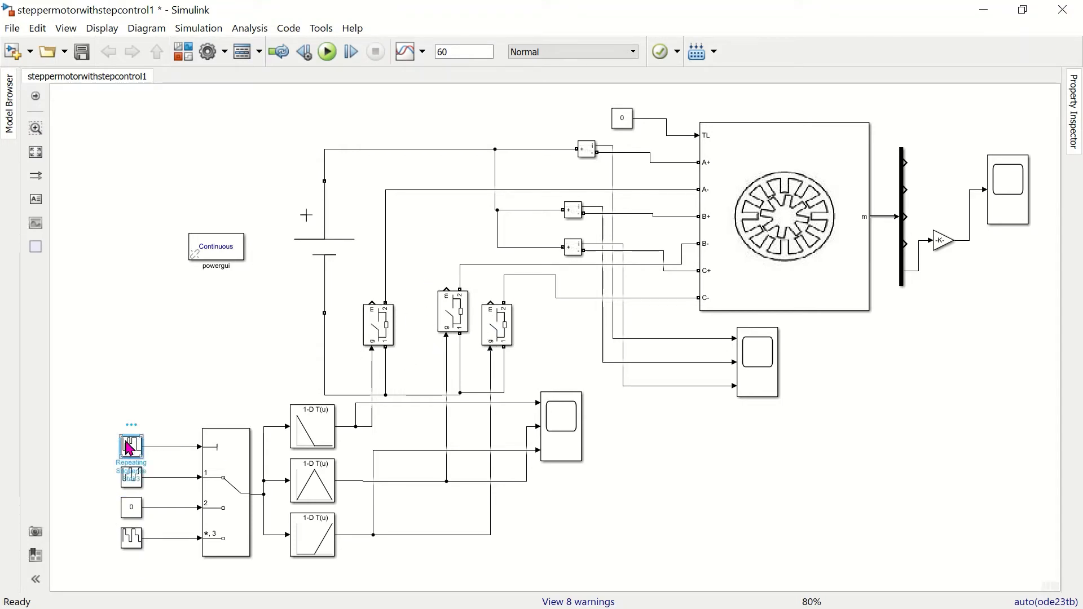
double_click(129, 447)
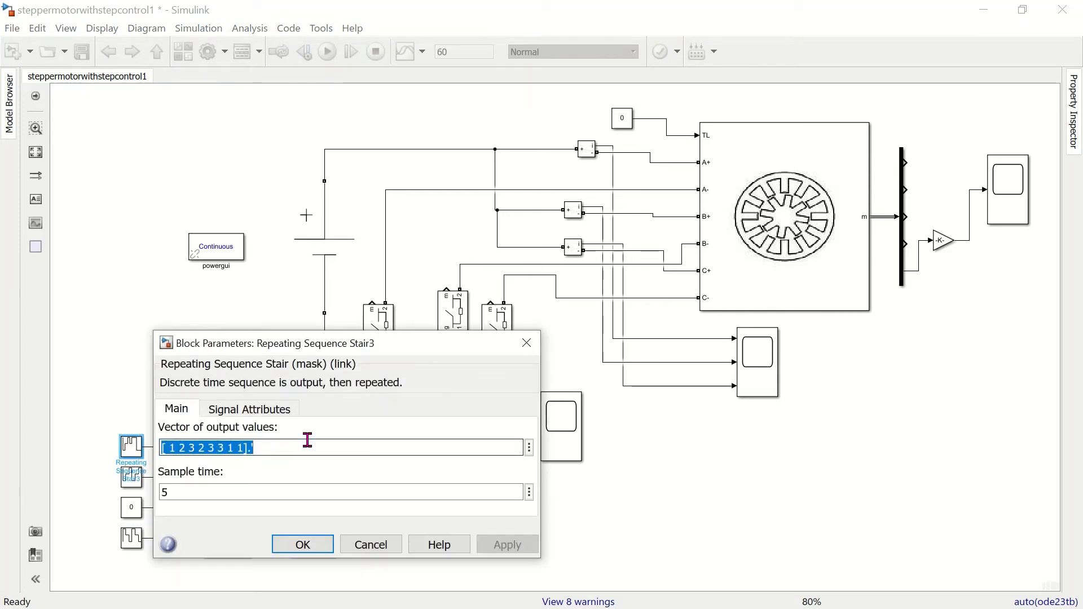
click(278, 444)
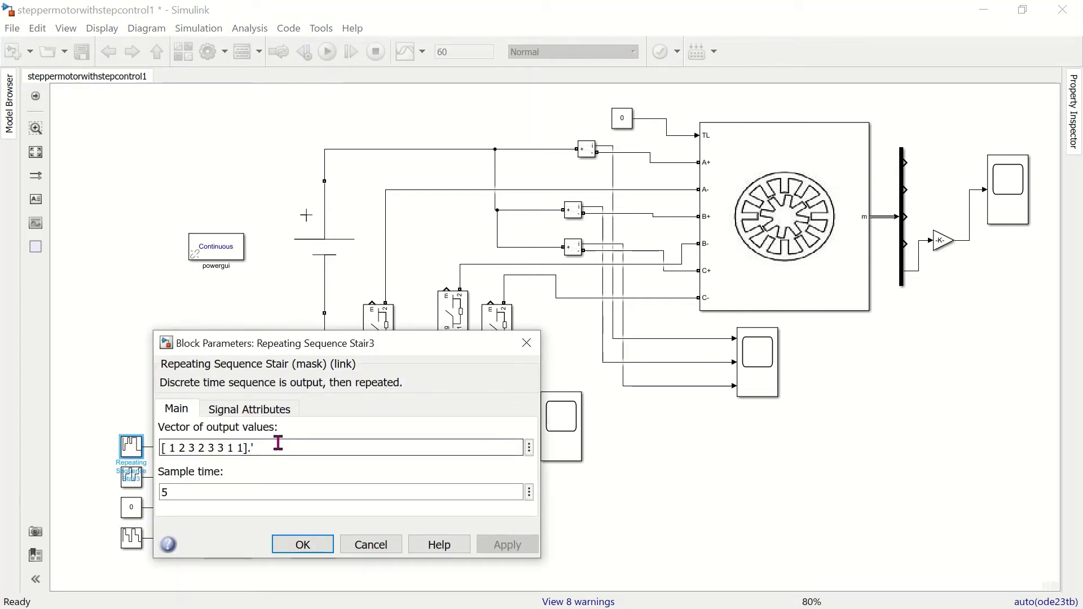
click(788, 257)
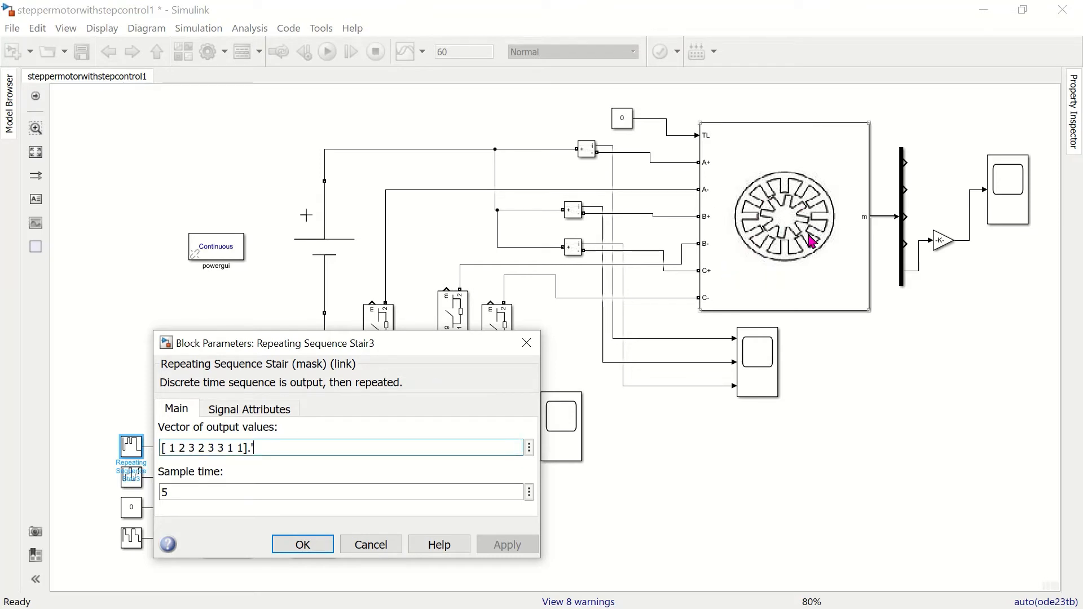
click(172, 449)
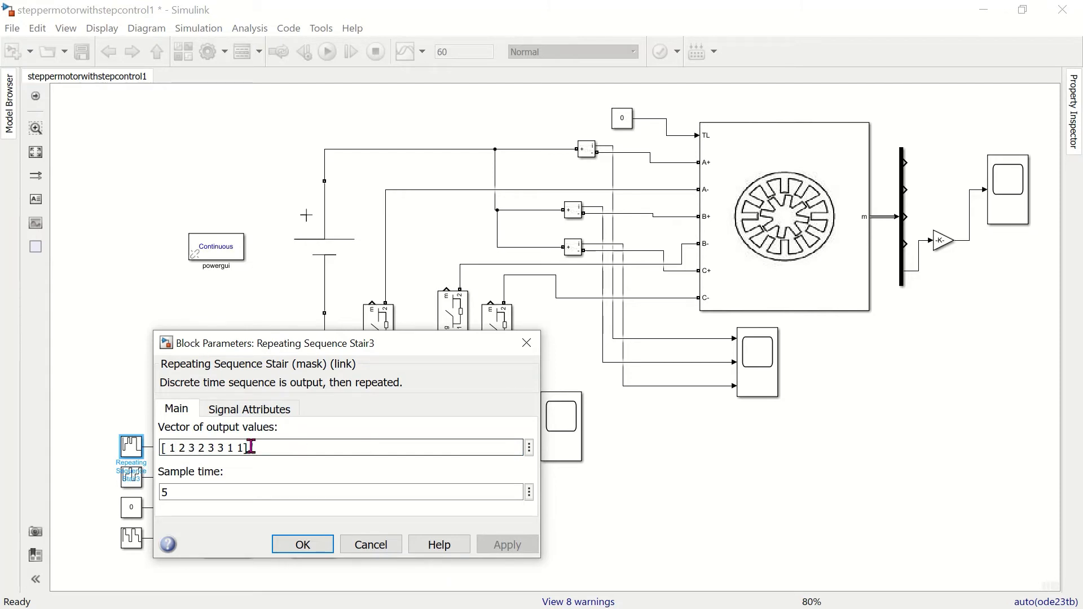
click(767, 294)
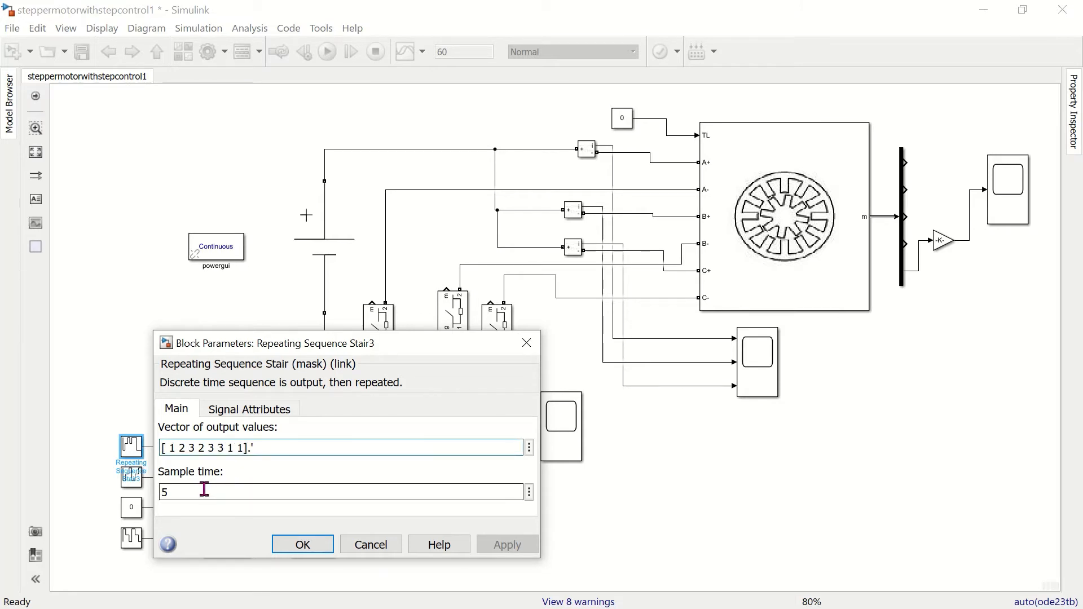
double_click(173, 490)
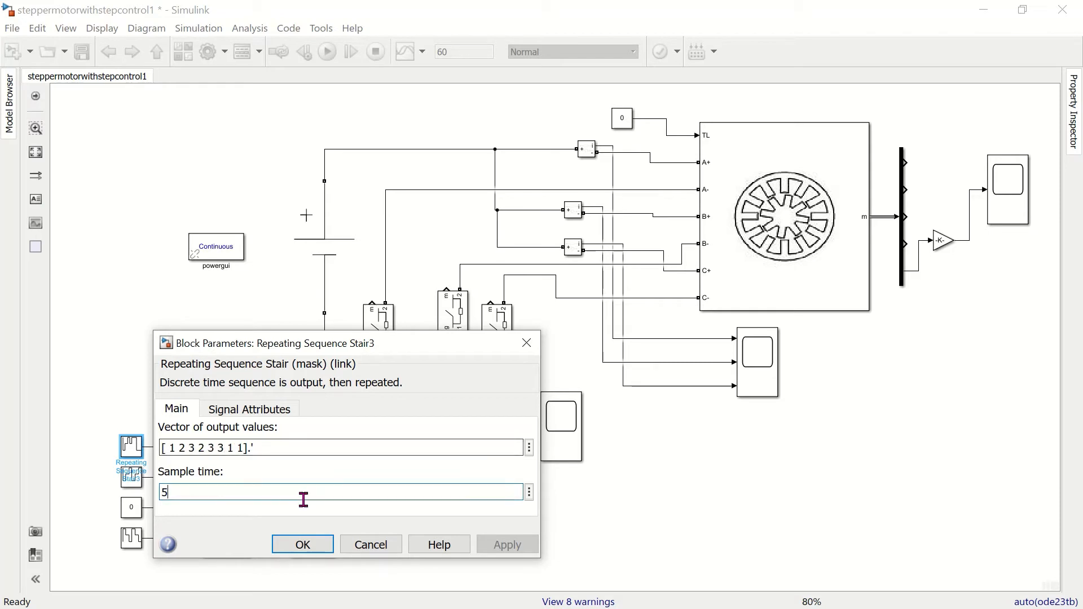
click(303, 545)
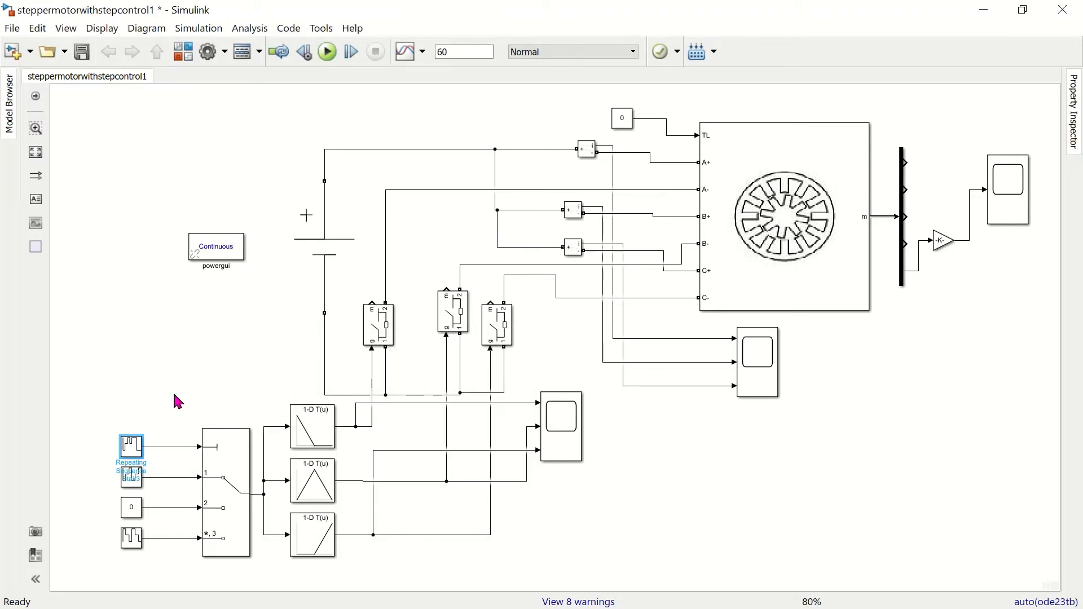
Step: Review the output vector and sample time of the Repeating Sequence Stair1 block feeding the multiport switch
click(127, 481)
double_click(128, 482)
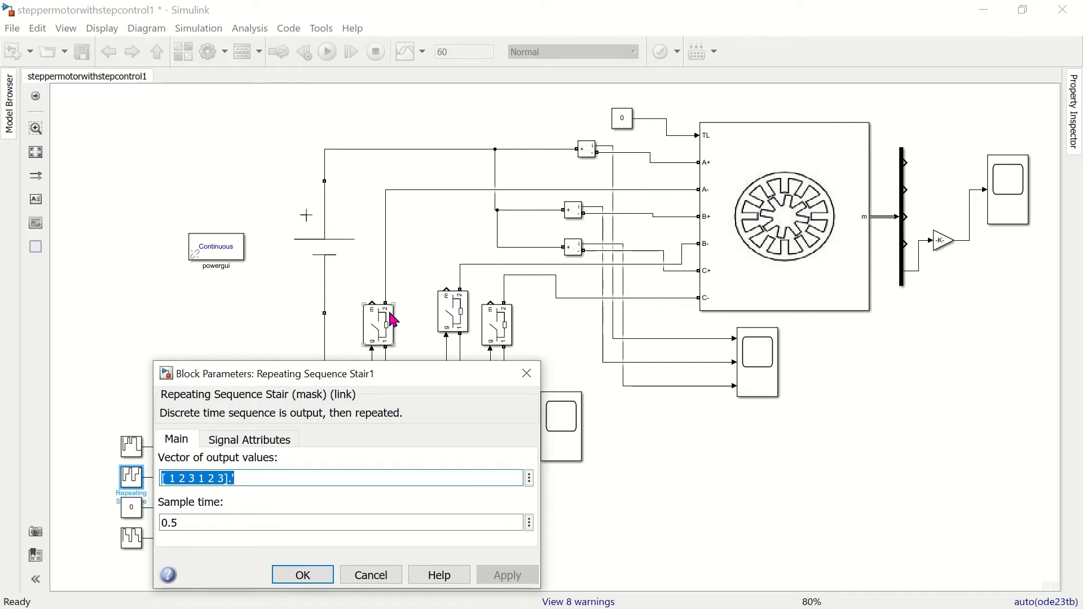
double_click(184, 523)
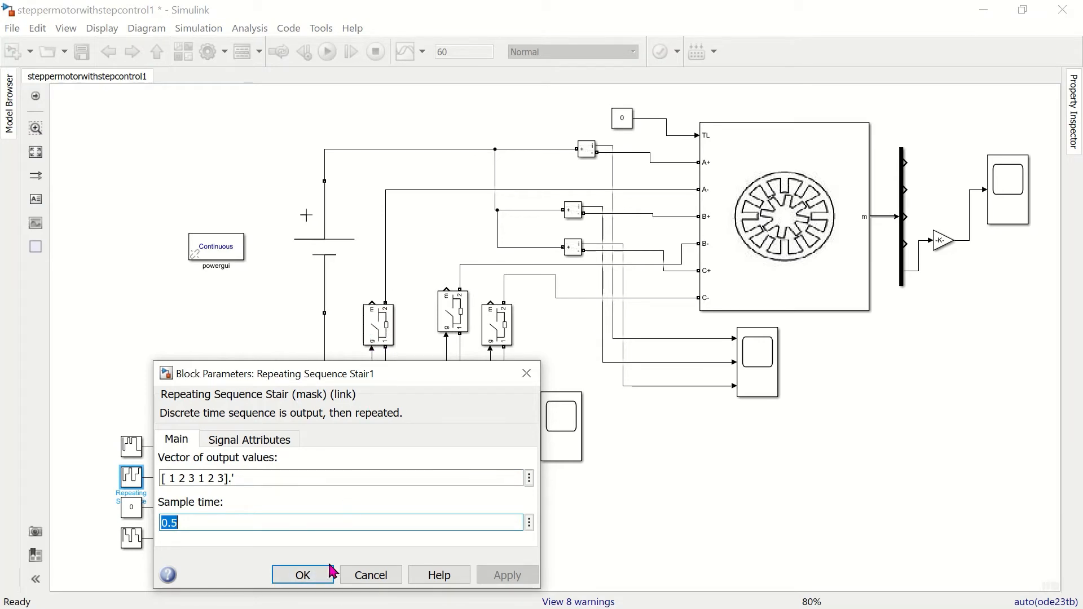
click(305, 575)
click(552, 546)
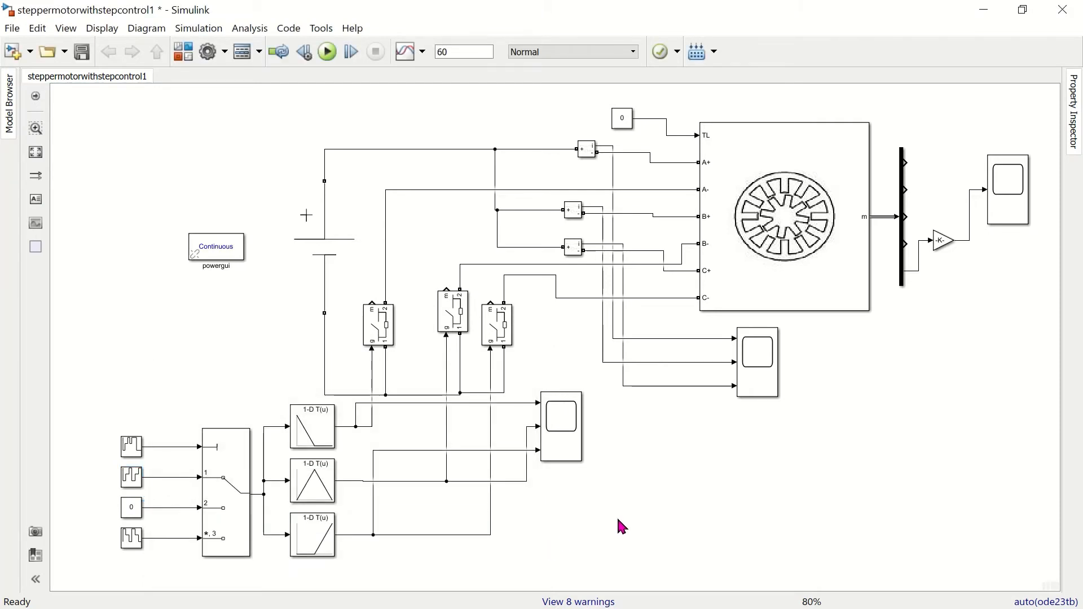
Step: Run the 60-second simulation and examine the motor's step response in Scope1, enlarging the first rising staircase
click(328, 56)
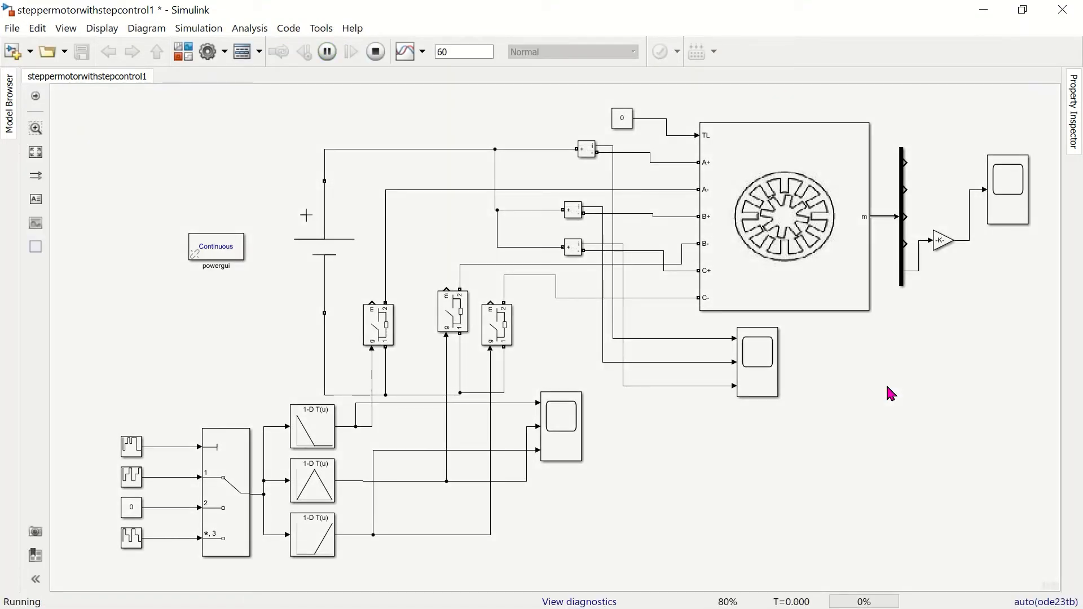
click(1021, 174)
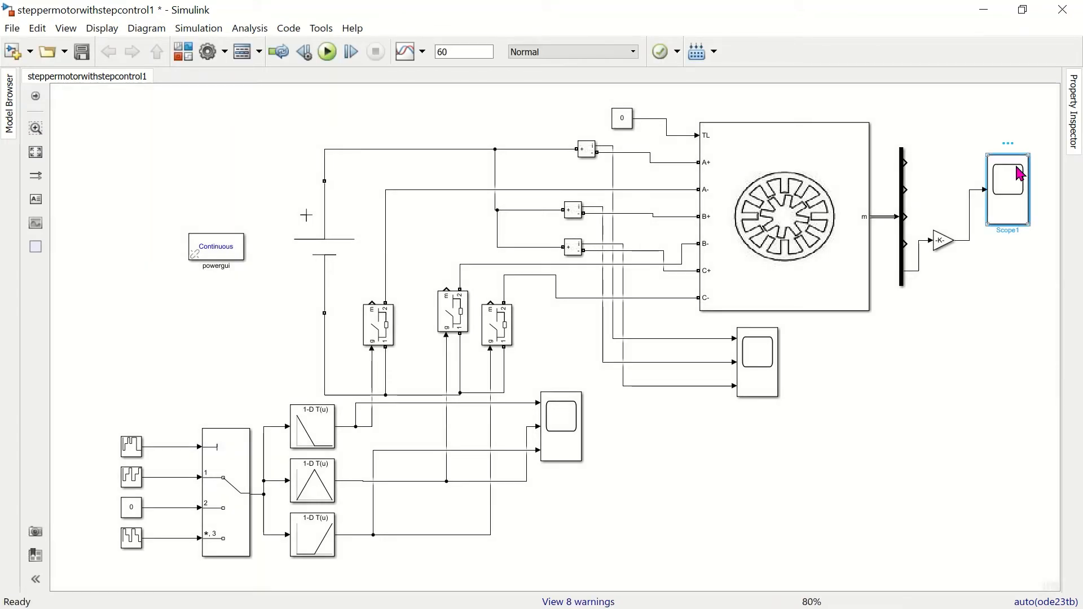
double_click(1022, 175)
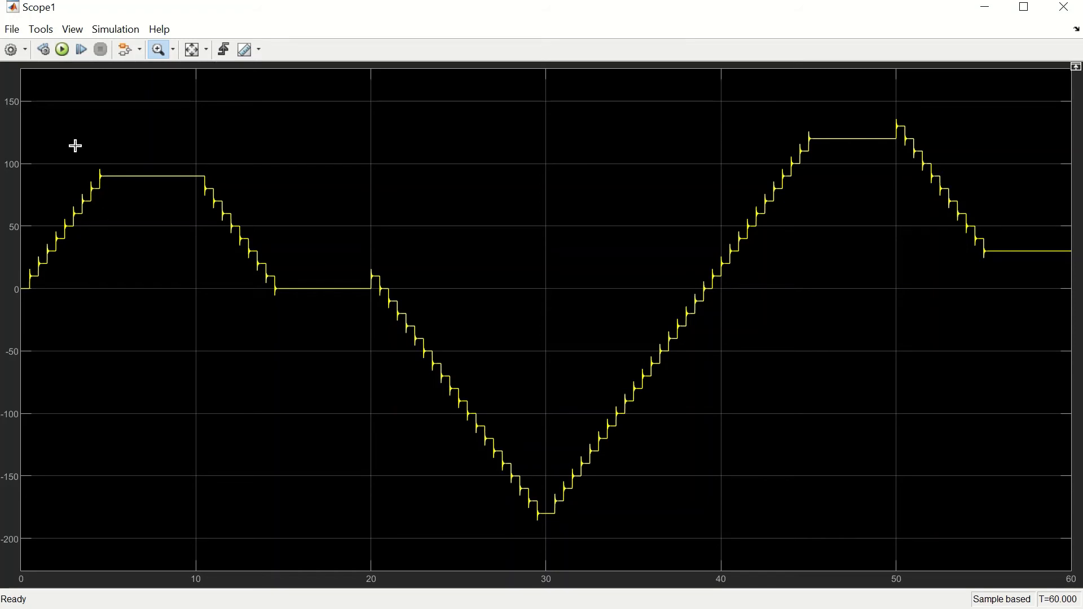
drag(32, 148, 174, 278)
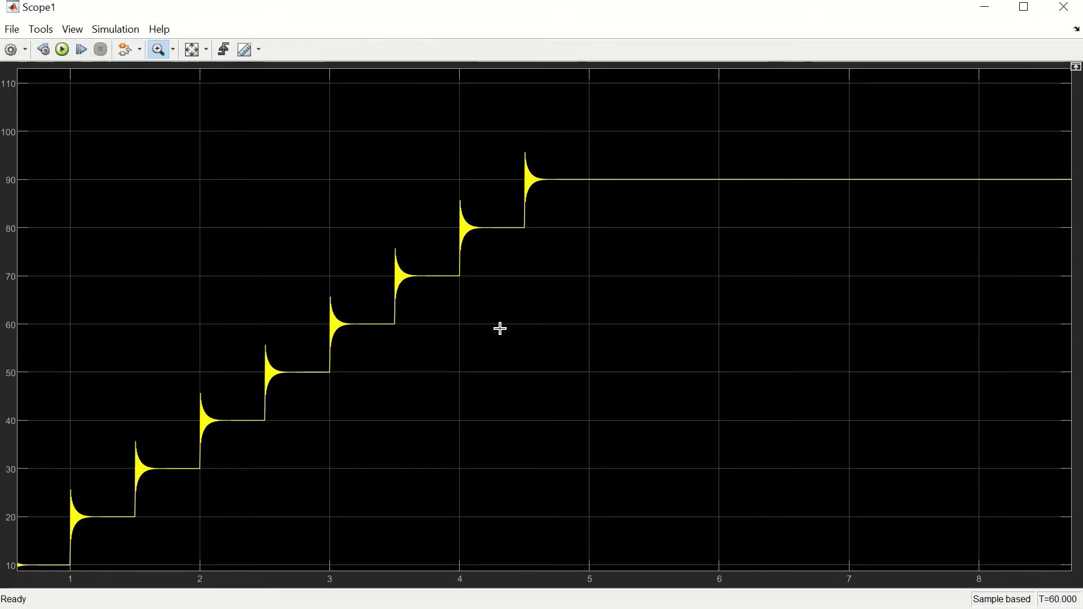
click(1074, 8)
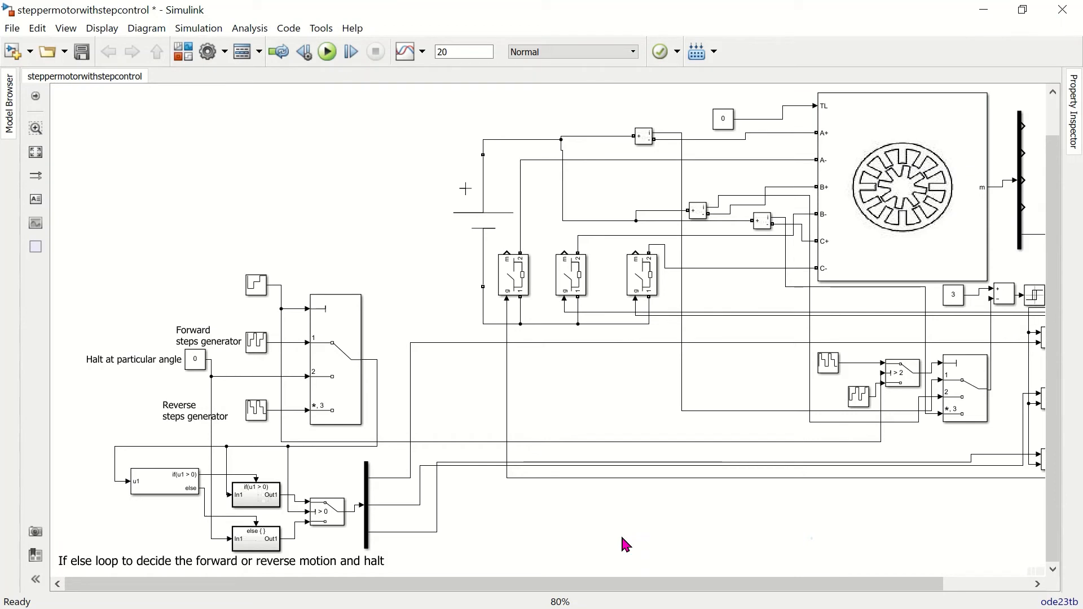
Step: Examine the steppermotorwithstepcontrol model's layout, including the constant 3 current reference, comparison blocks and AND gates beside the motor
mouse_move(673, 595)
mouse_down()
mouse_move(851, 597)
mouse_move(673, 595)
mouse_up()
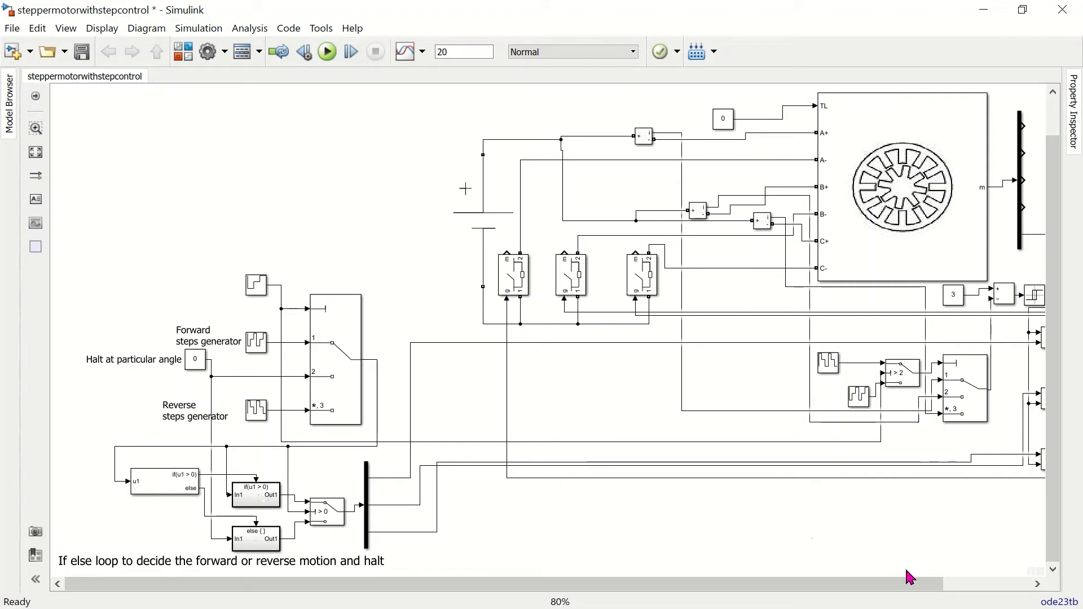
drag(892, 592, 979, 591)
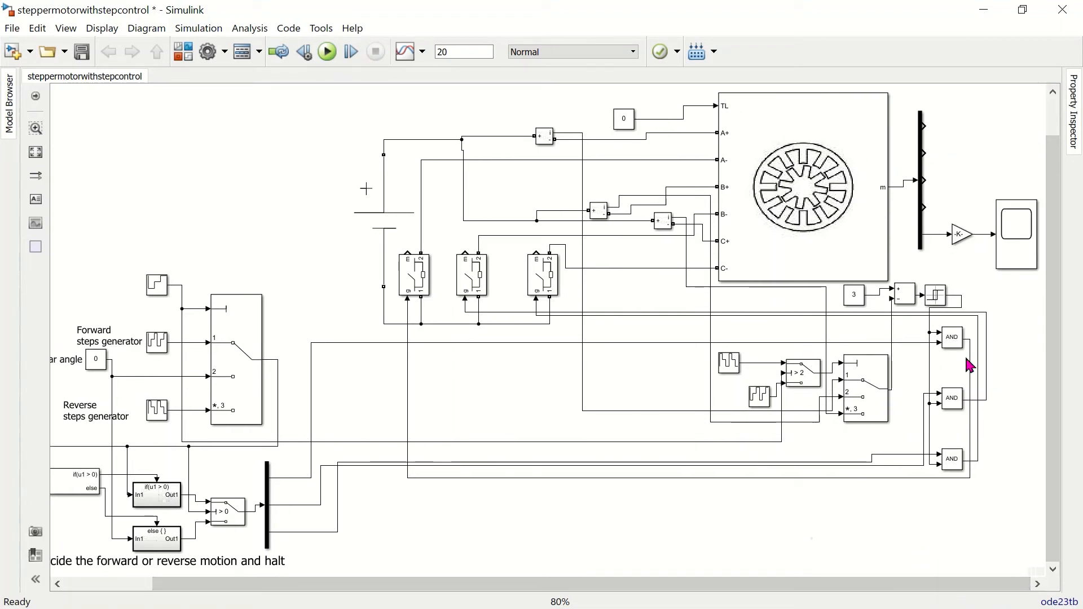
click(861, 300)
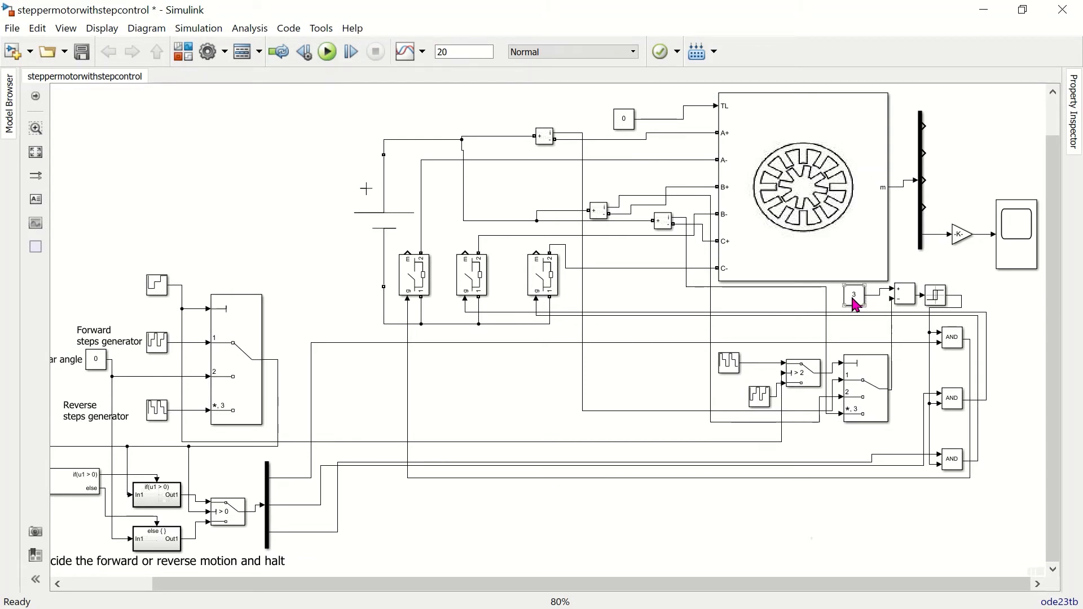
drag(455, 583, 313, 602)
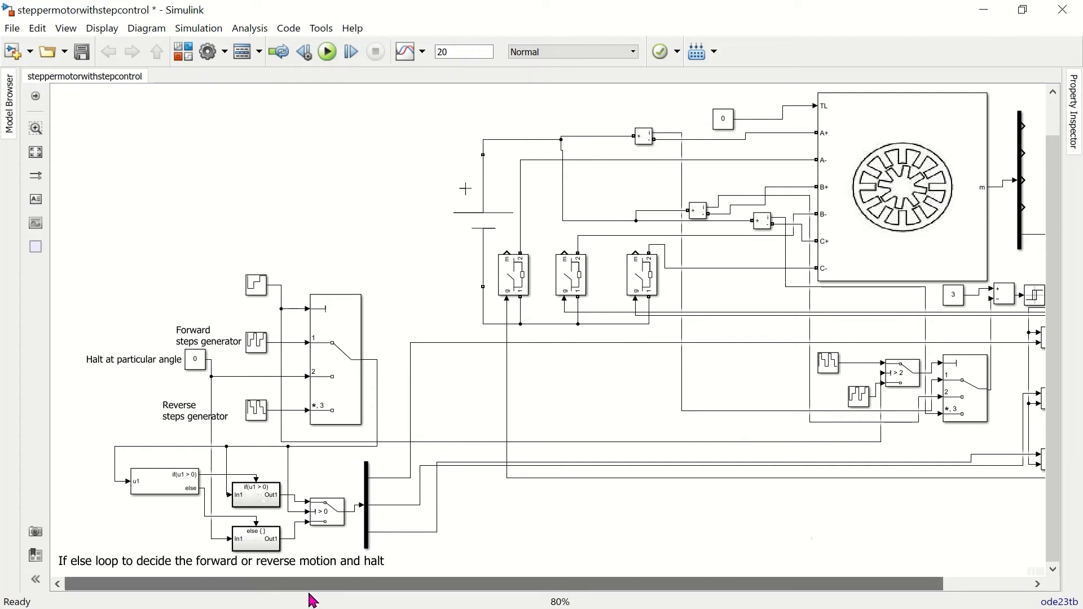
Step: Review the output vector and sample time of Repeating Sequence Stair5, which selects forward, halt or reverse motion
click(330, 410)
click(257, 286)
double_click(258, 289)
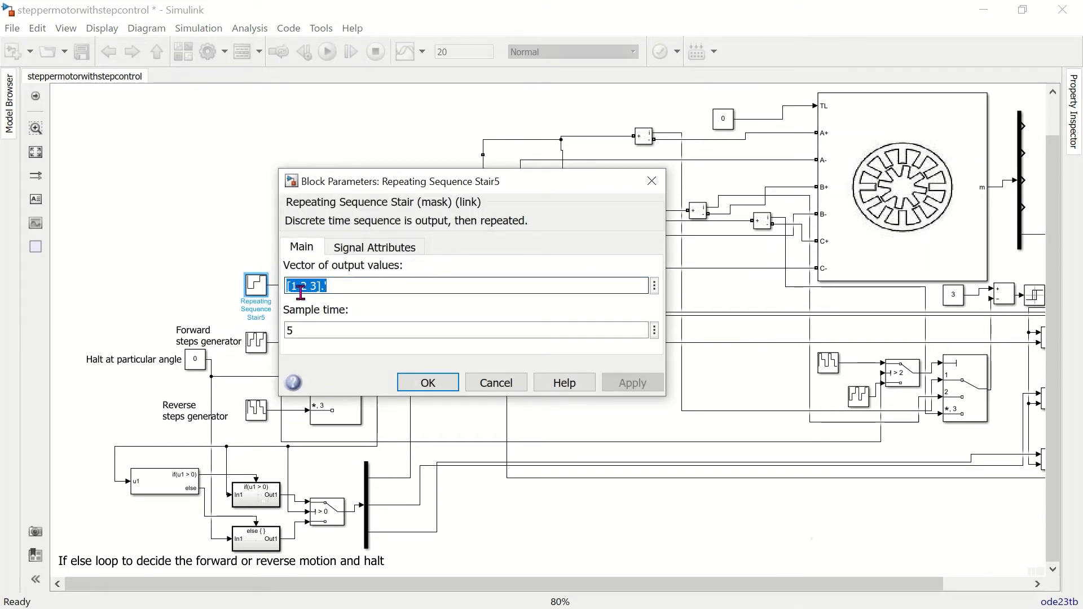
click(308, 287)
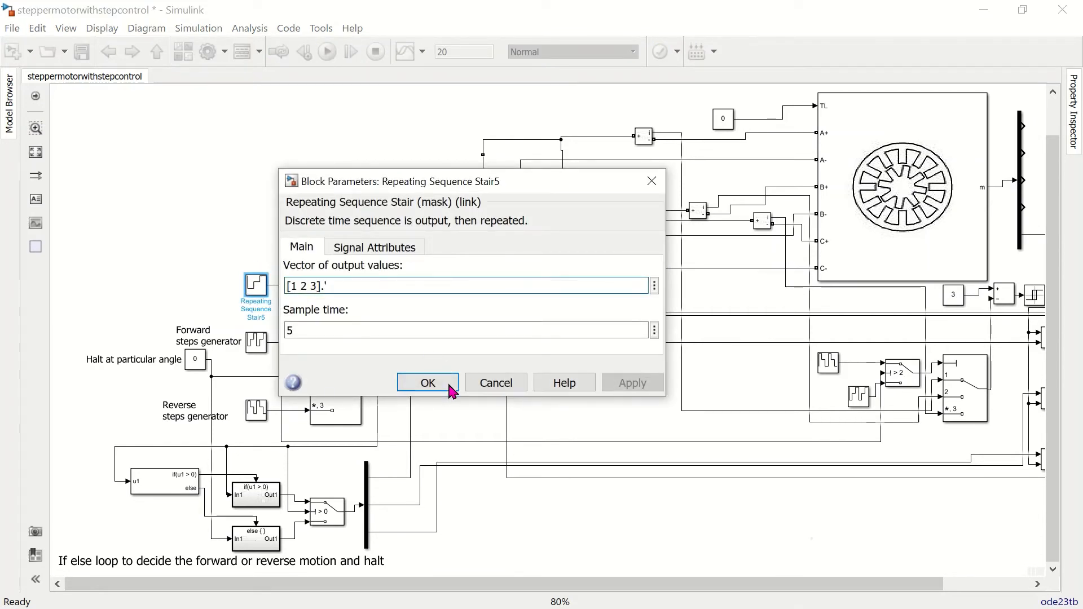
click(428, 383)
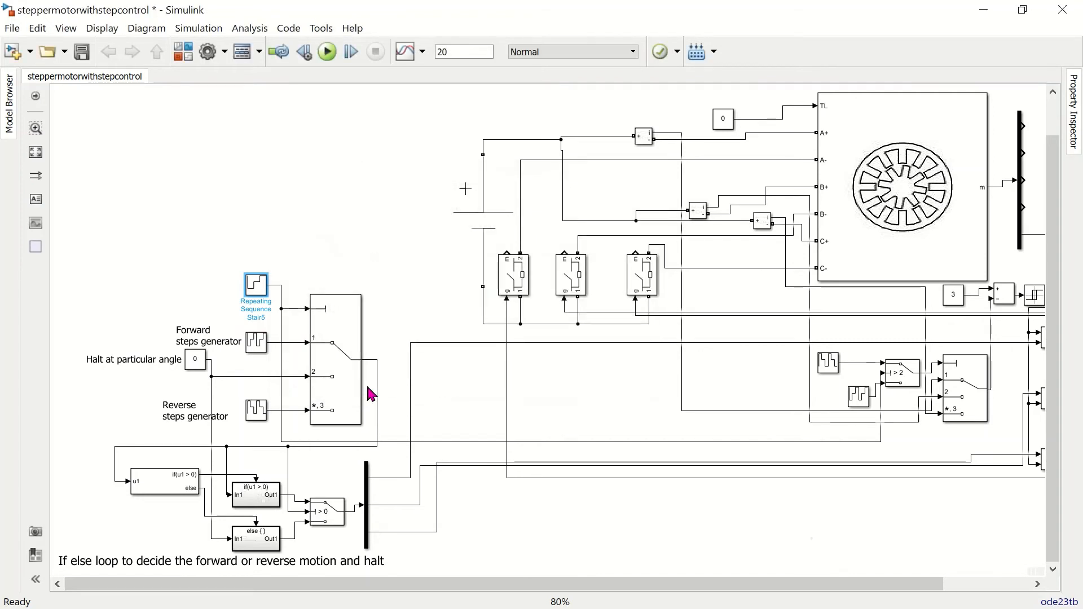
Step: Review the sequence settings of the forward and reverse steps generators and examine the zero constant used for halting
double_click(256, 343)
click(432, 441)
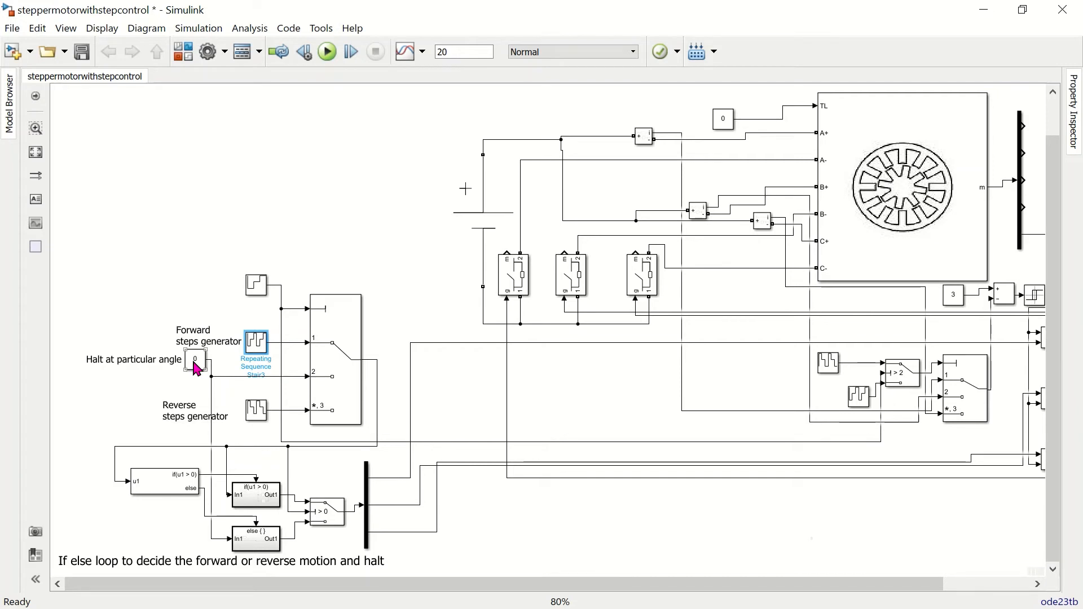
double_click(257, 410)
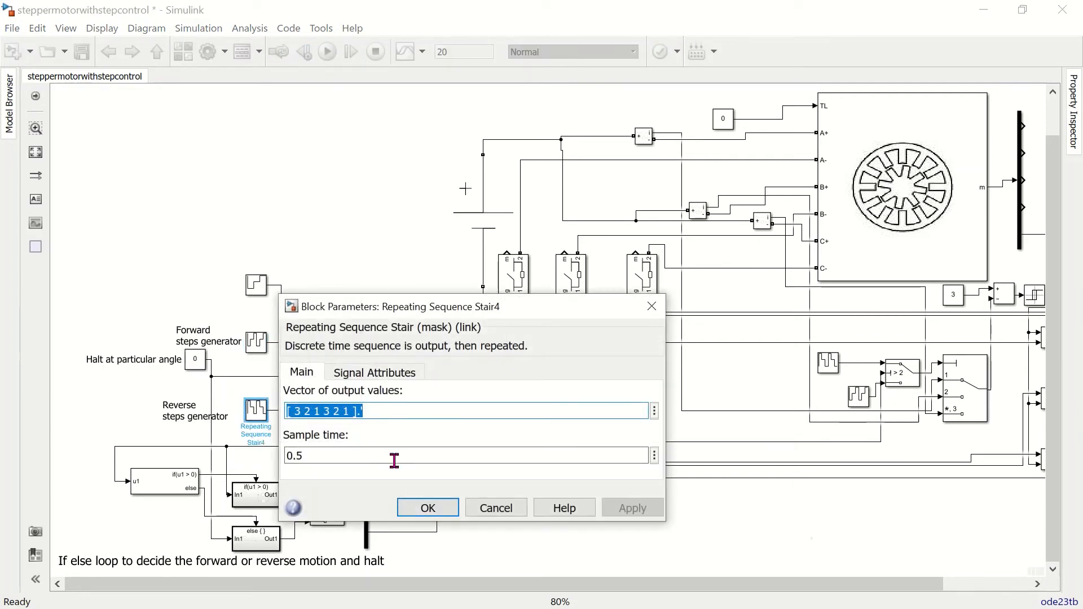
click(430, 510)
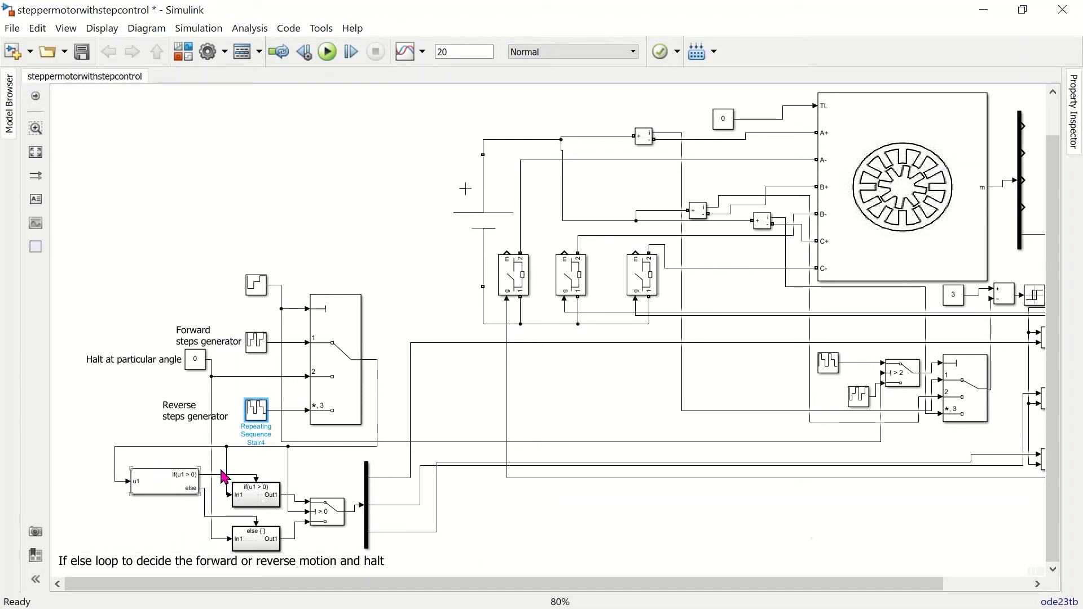
click(467, 536)
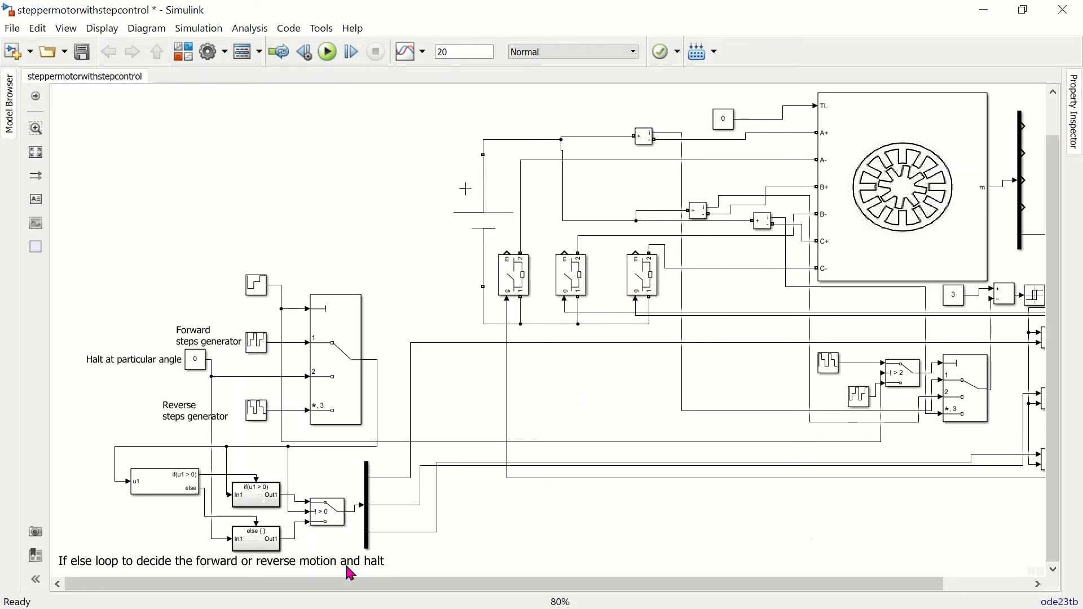
Step: Review the parameters of the If block that decides between stepping and halting
click(180, 491)
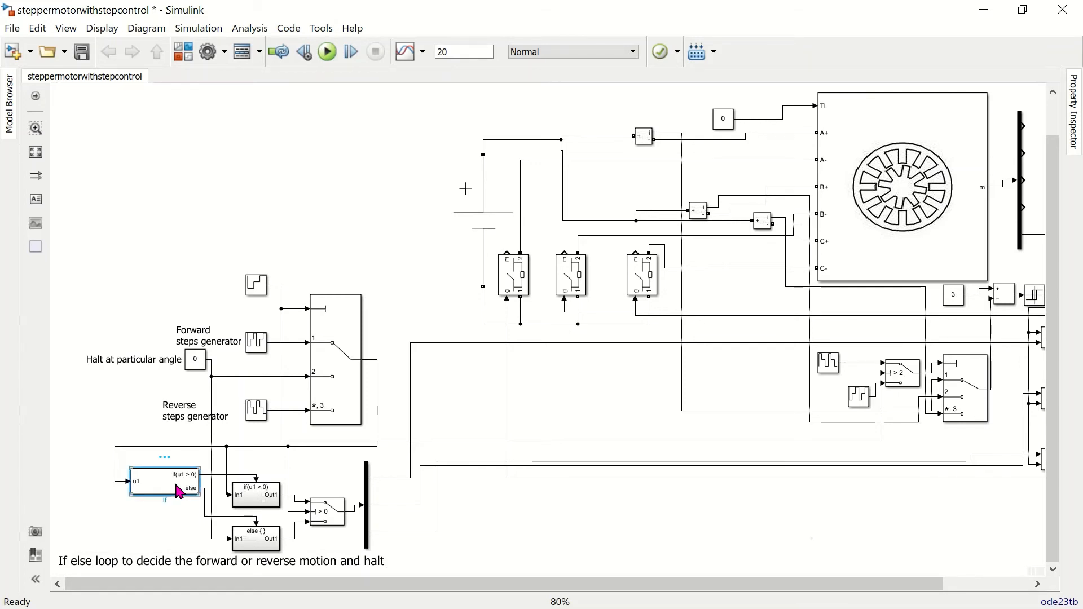
double_click(180, 492)
click(359, 589)
Step: Inspect the three lookup tables inside the if(u1 > 0) action subsystem and the direct connection inside the else subsystem
double_click(255, 500)
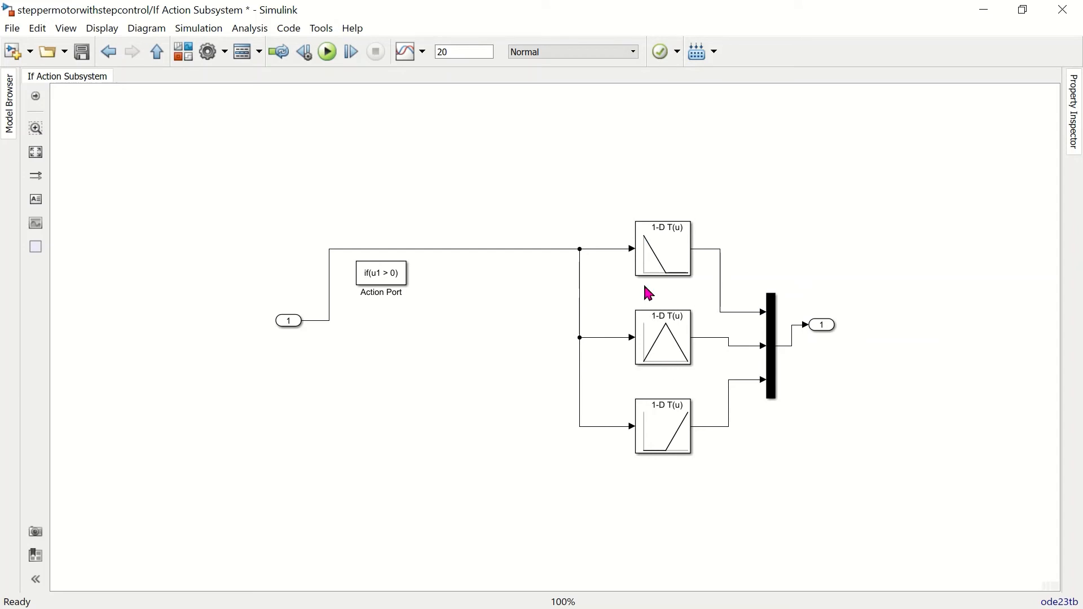
click(678, 450)
click(696, 243)
click(679, 427)
click(157, 52)
click(266, 534)
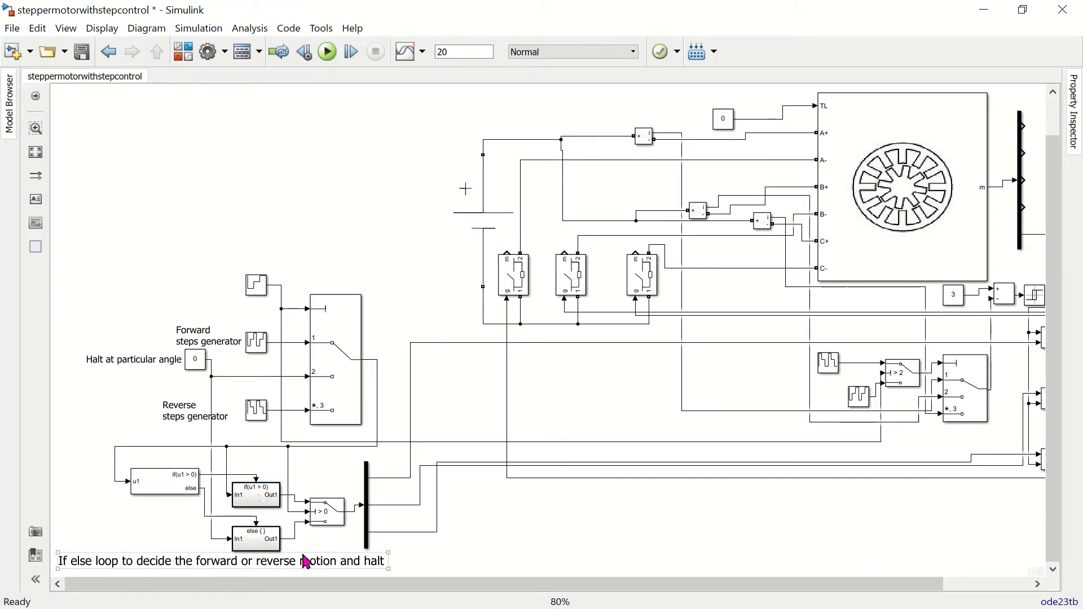
double_click(253, 543)
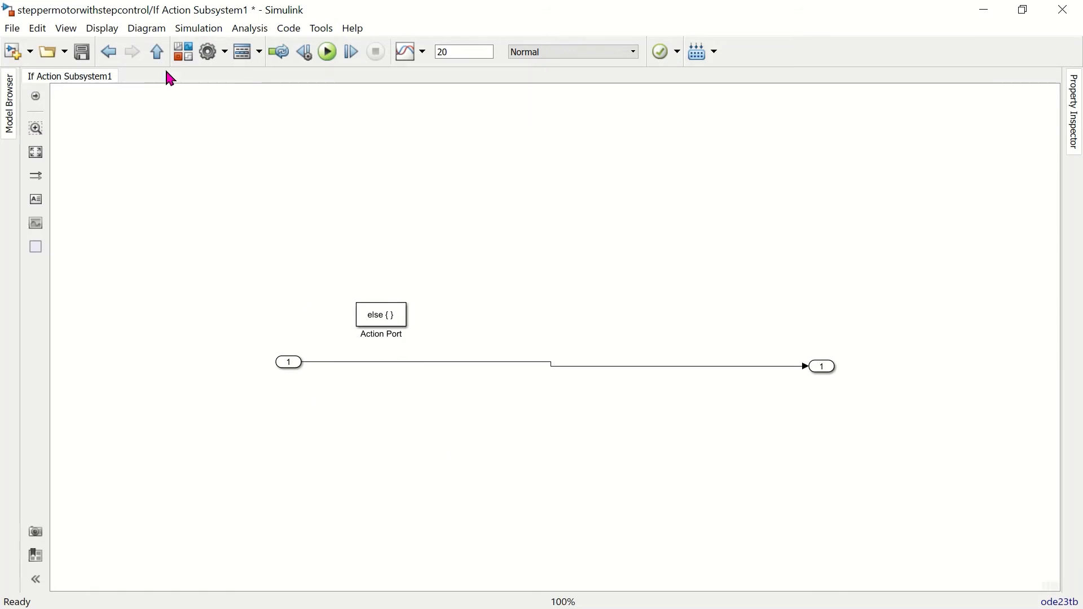
click(158, 54)
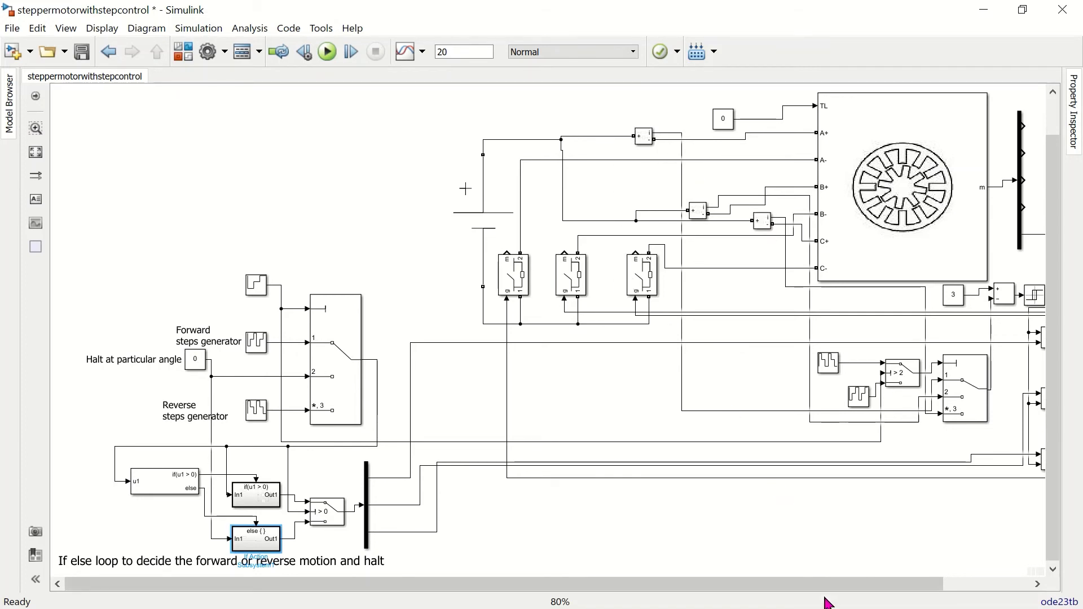
Step: Align the lower repeating sequence block directly beneath the upper one at the inputs of the > 2 switch
drag(824, 584, 912, 585)
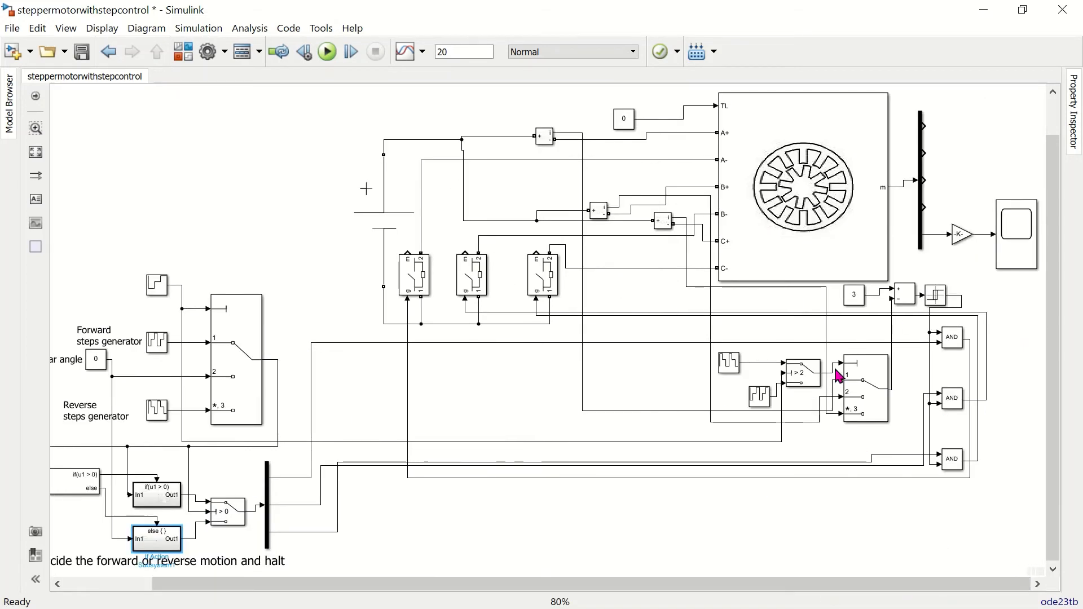
drag(758, 395, 726, 400)
click(810, 515)
click(734, 364)
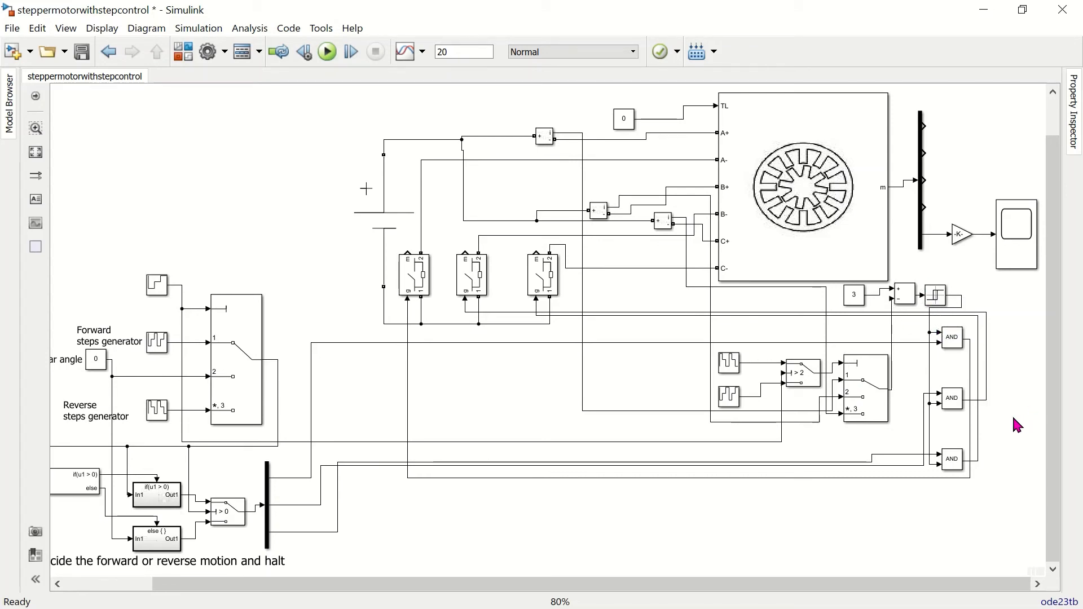
Step: Run the 20-second simulation of the current-controlled model and examine the motor's step response in Scope1
drag(333, 587, 179, 600)
click(327, 51)
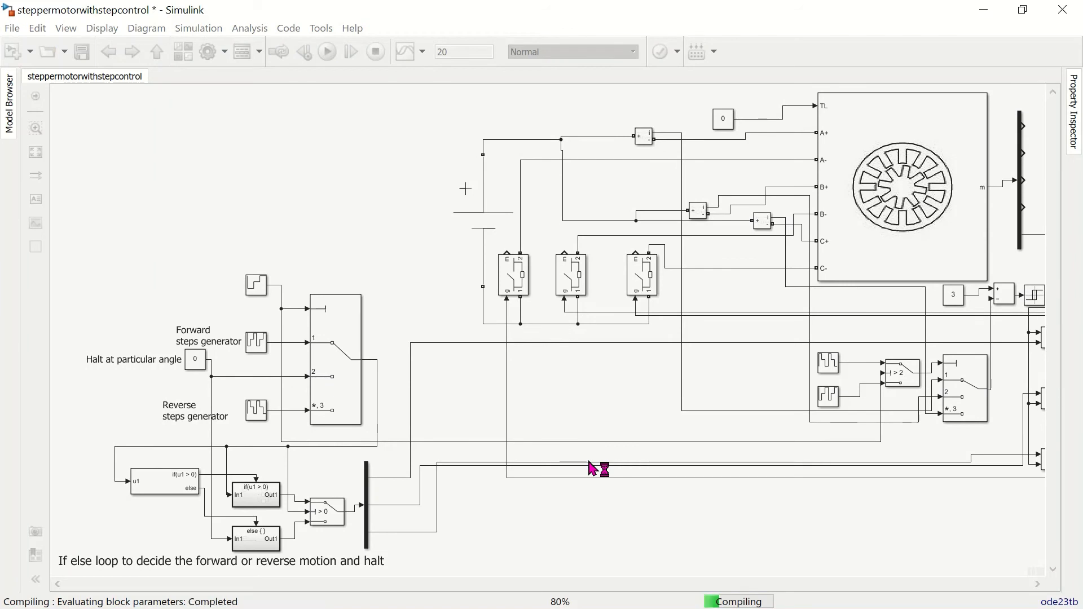
mouse_move(454, 10)
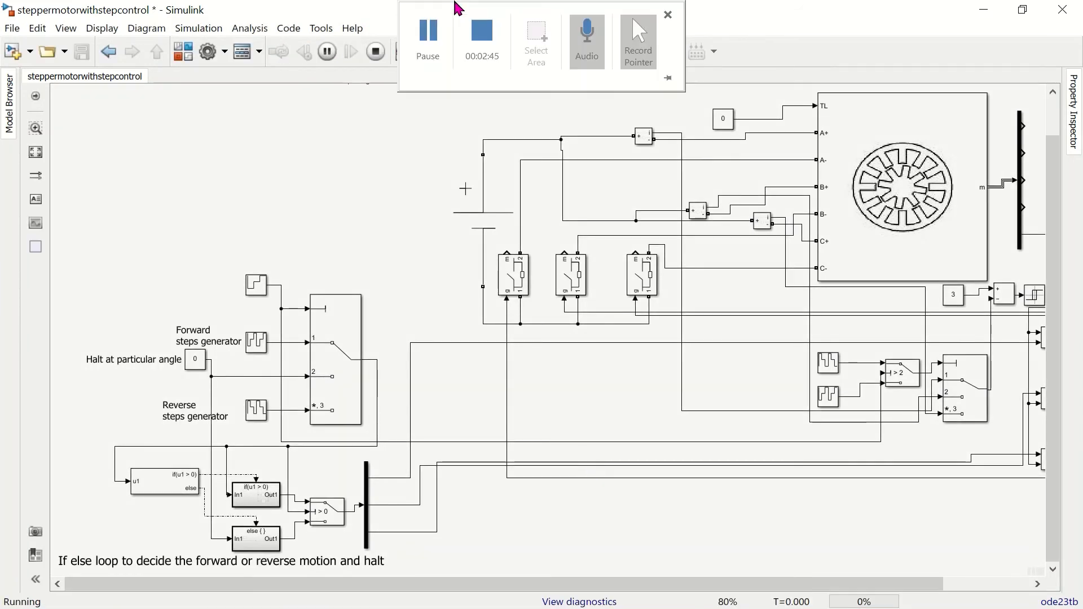
click(428, 31)
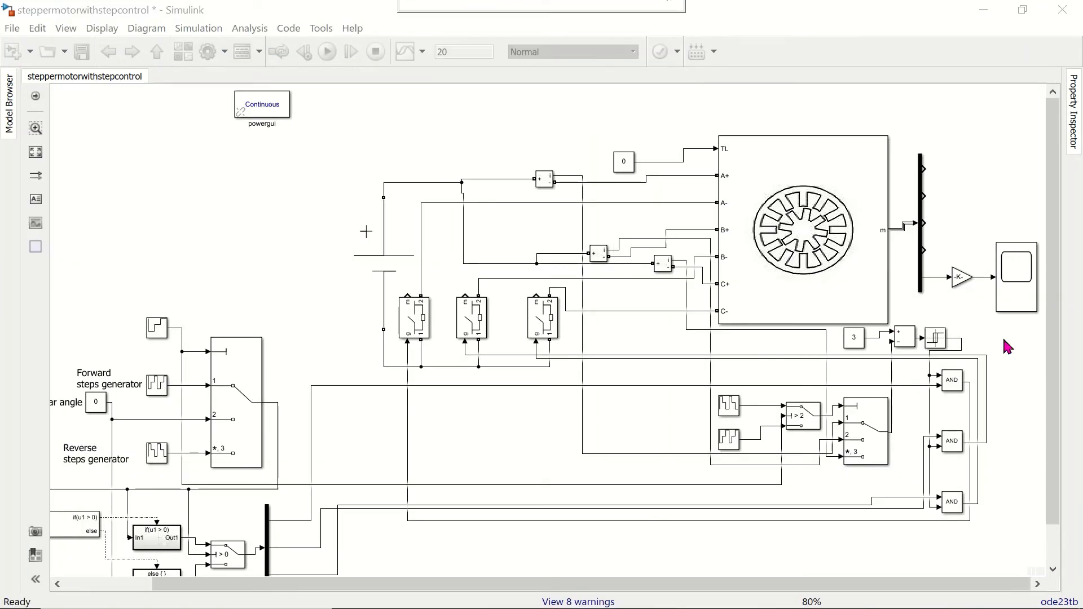
click(1017, 275)
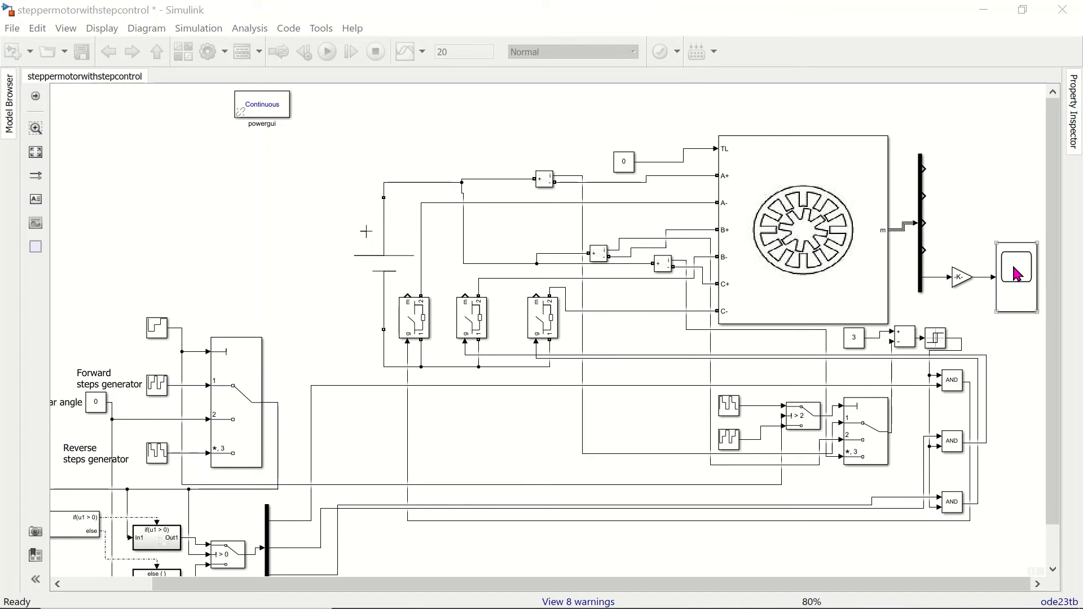
double_click(1017, 275)
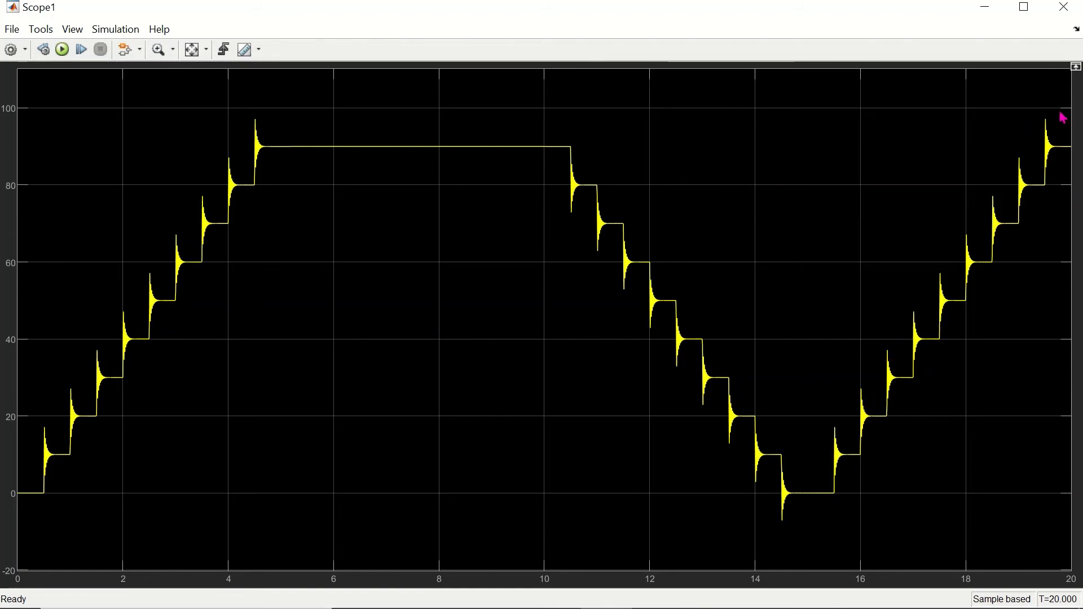
click(1063, 6)
mouse_move(450, 8)
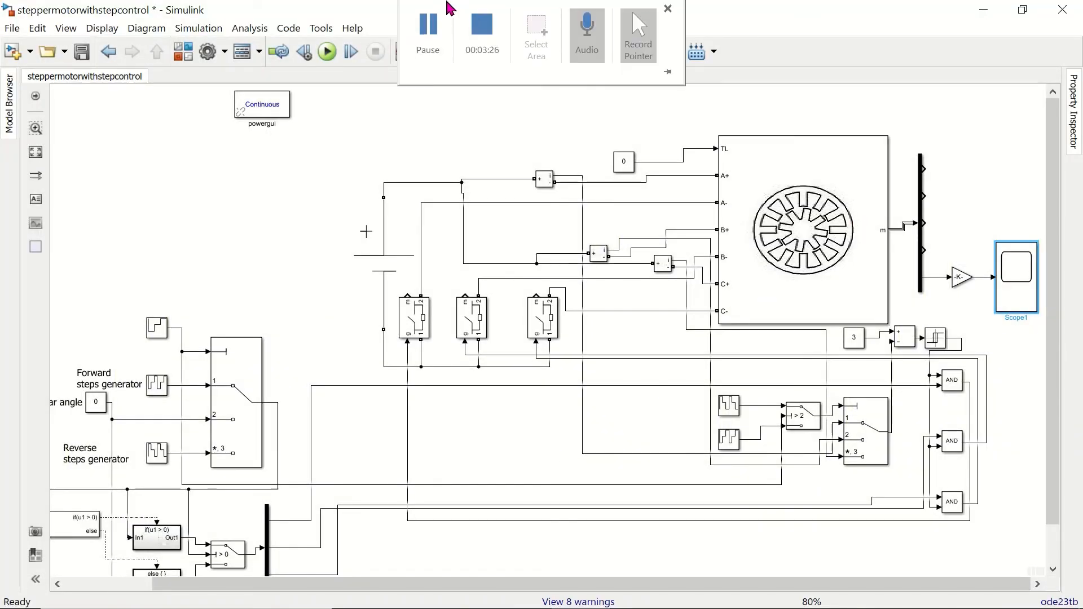
click(474, 37)
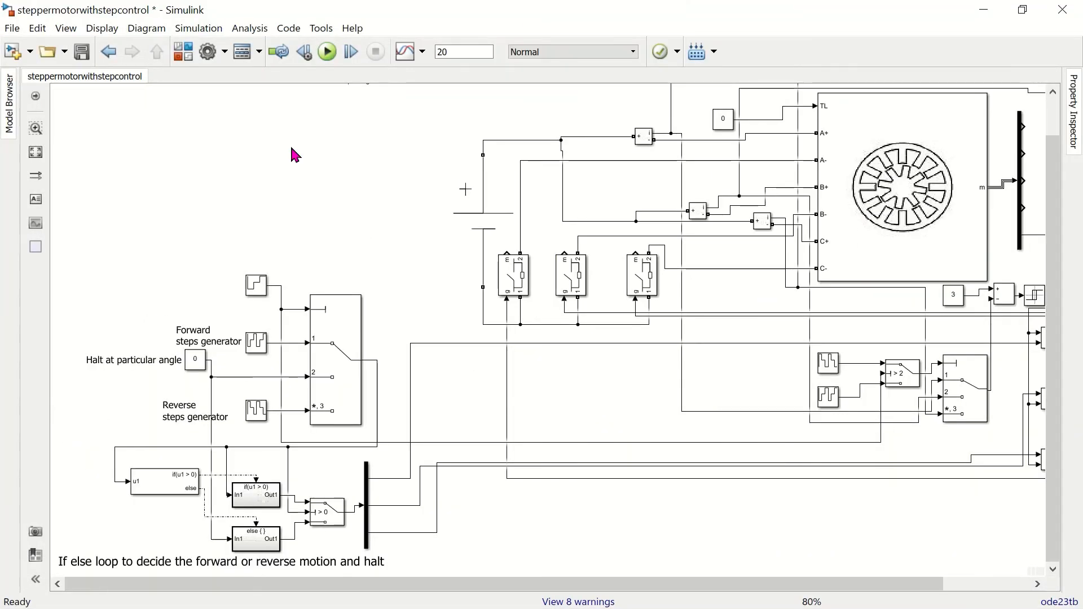
Step: Extend the output vector of the repeating sequence controlling the forward/halt/reverse switch by adding 3 3 1 after 1 2 3
double_click(256, 286)
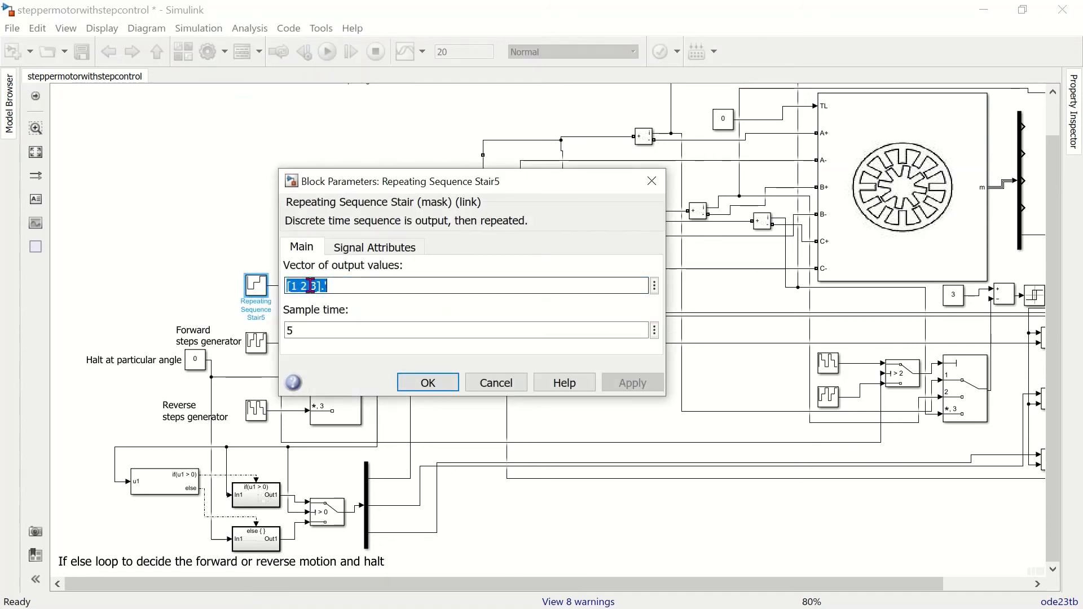
click(310, 287)
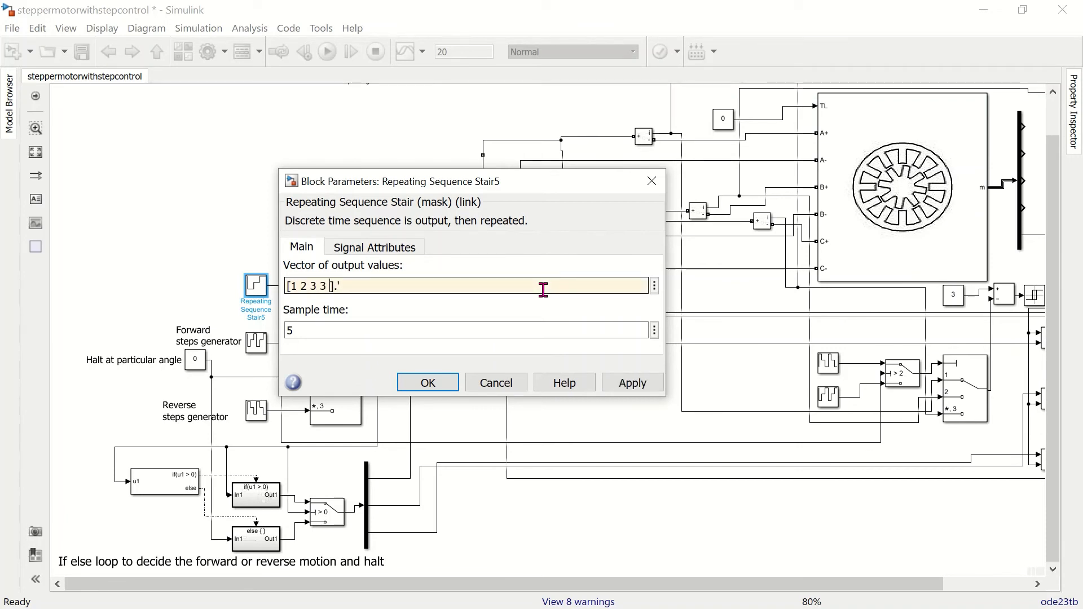
text(3 3 )
text(11)
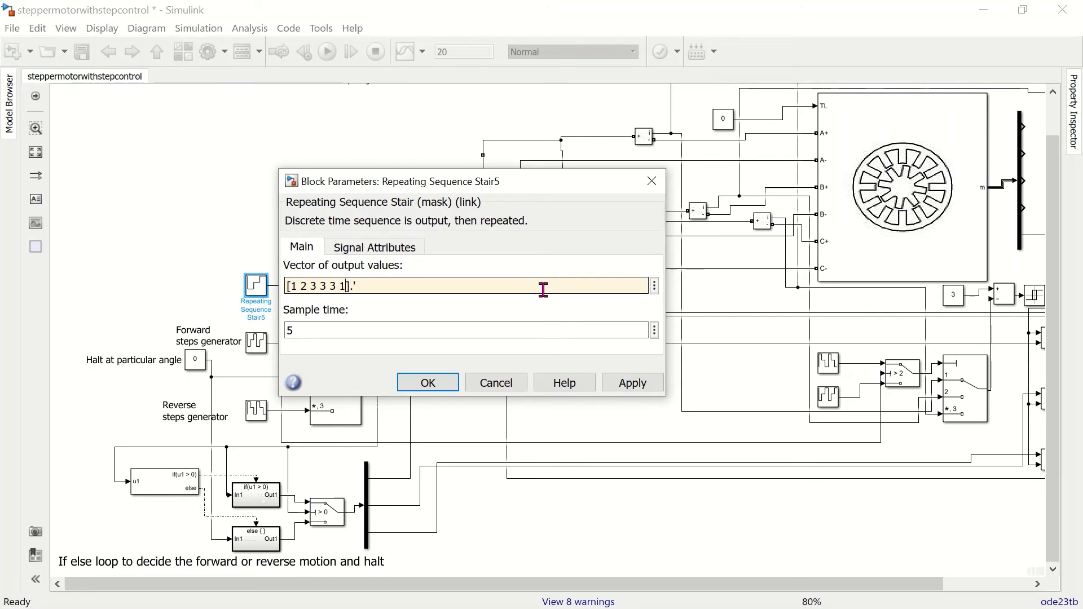
key(BackSpace)
key(BackSpace)
click(429, 383)
Step: Set the simulation stop time to 50 seconds and run the current-controlled model with the extended motion sequence
scroll(980, 584, right, 3)
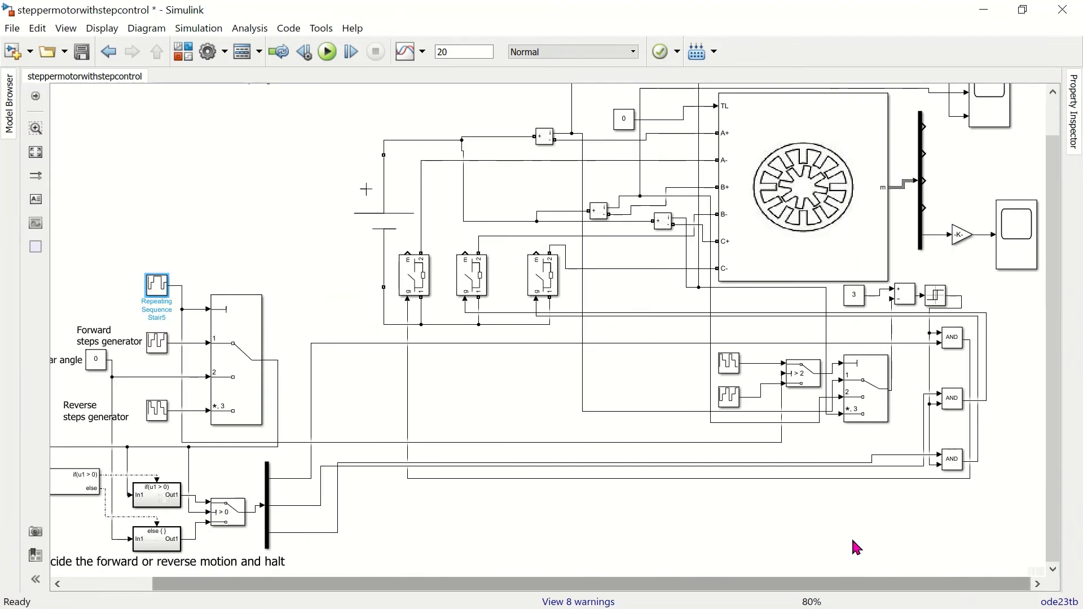
drag(1051, 295, 1025, 191)
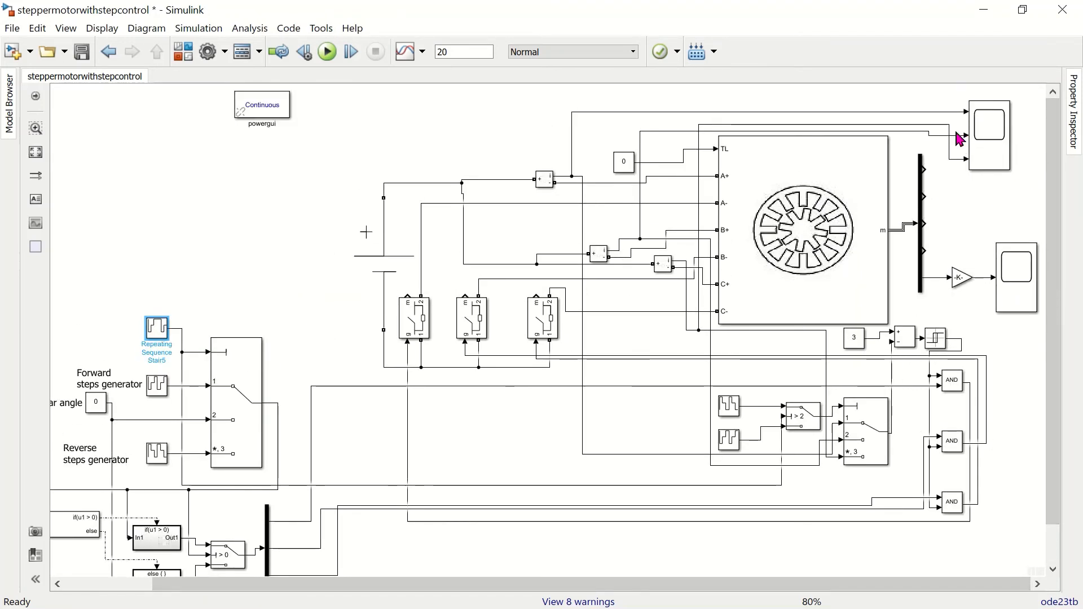
click(327, 52)
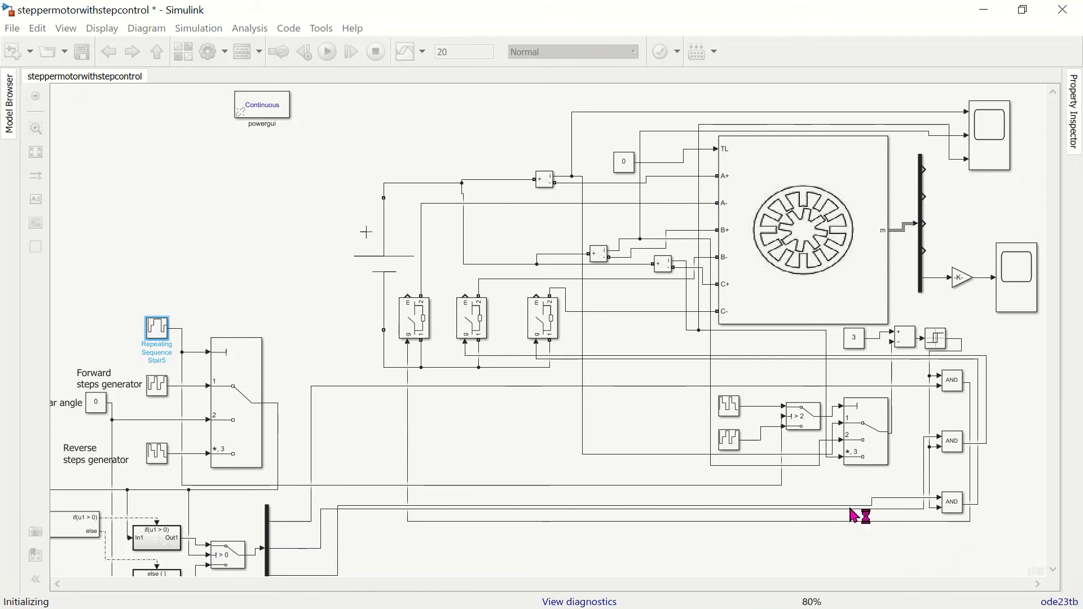
mouse_move(458, 8)
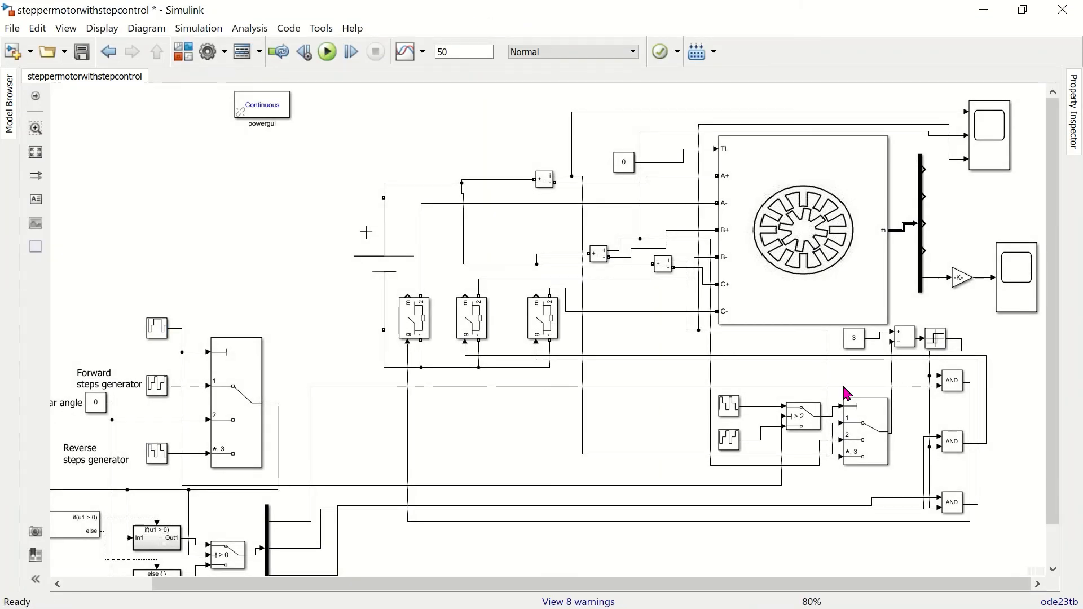
Step: Examine the motor's full 50-second step response in Scope1, including a close-up of the initial forward steps, then close the scope
click(1015, 288)
double_click(1016, 288)
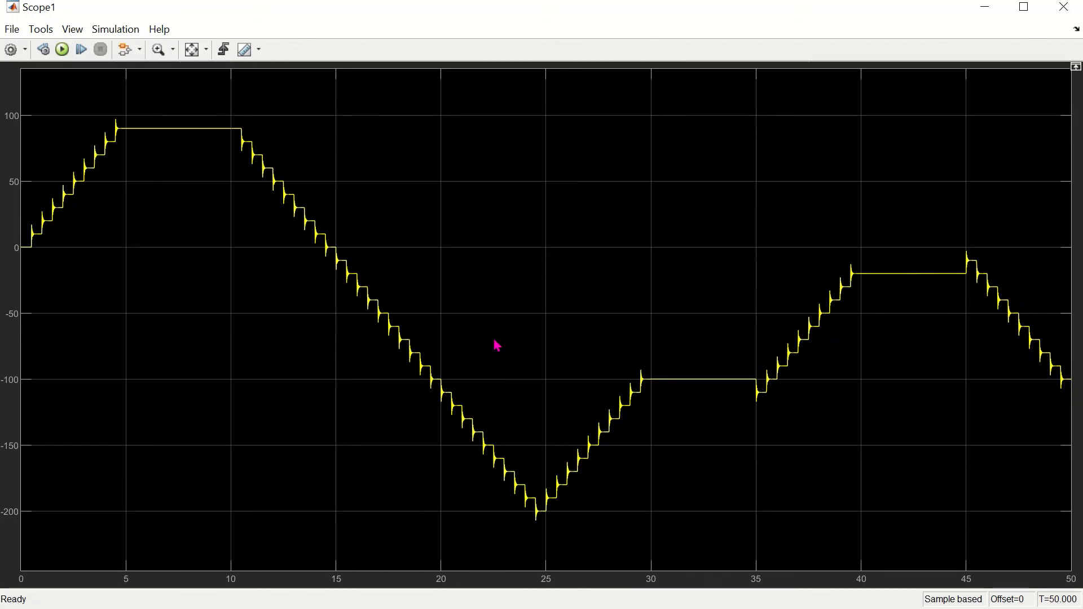
click(158, 54)
drag(48, 131, 131, 235)
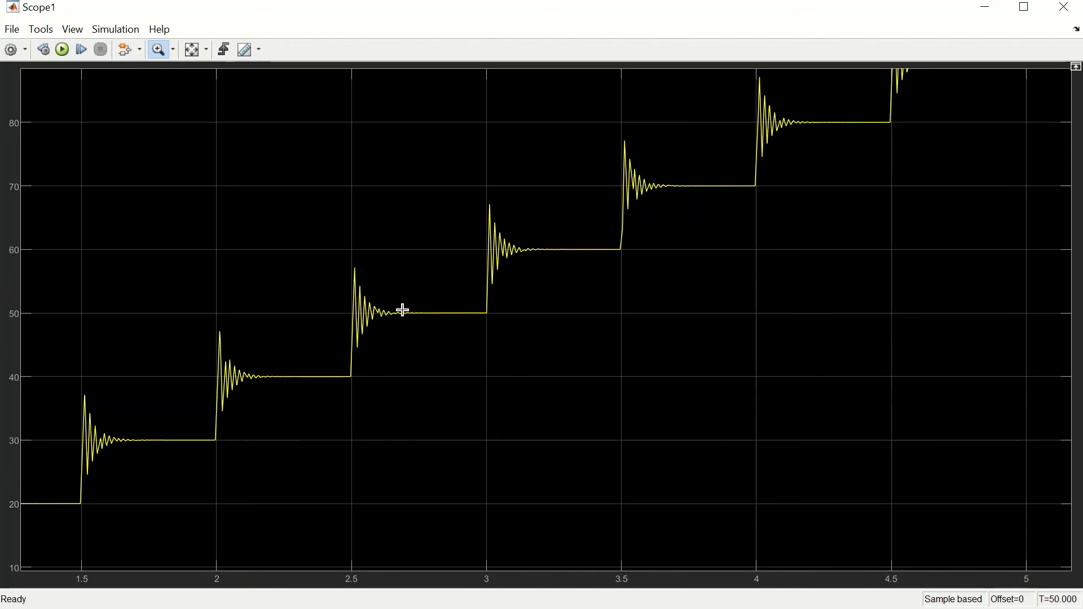
click(1074, 7)
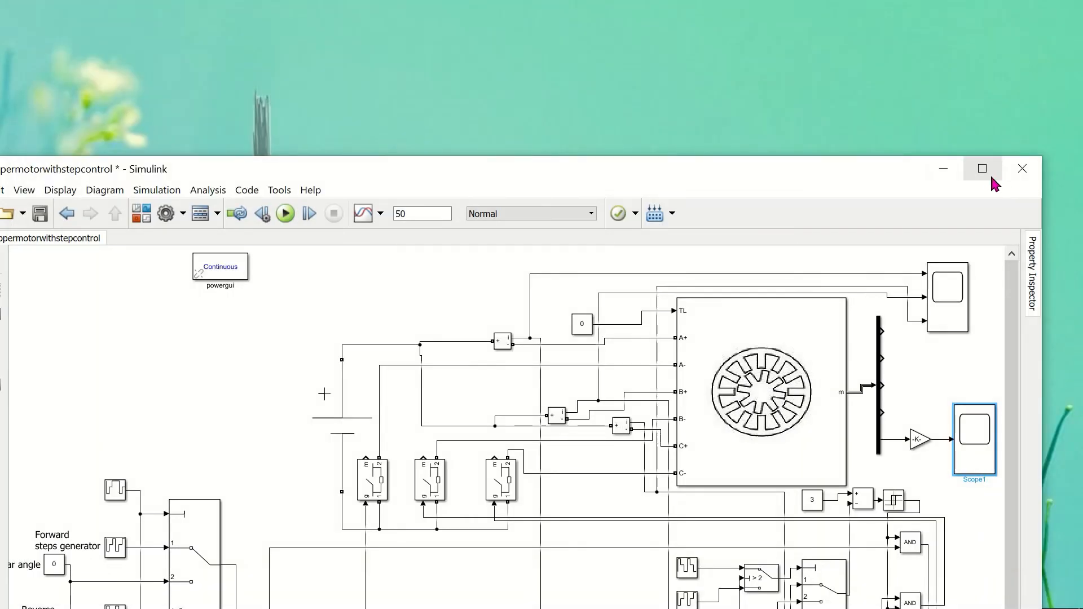
Step: Examine the three phase current waveforms over the 50-second run in Scope2, then return to the model
click(984, 170)
click(993, 136)
double_click(992, 136)
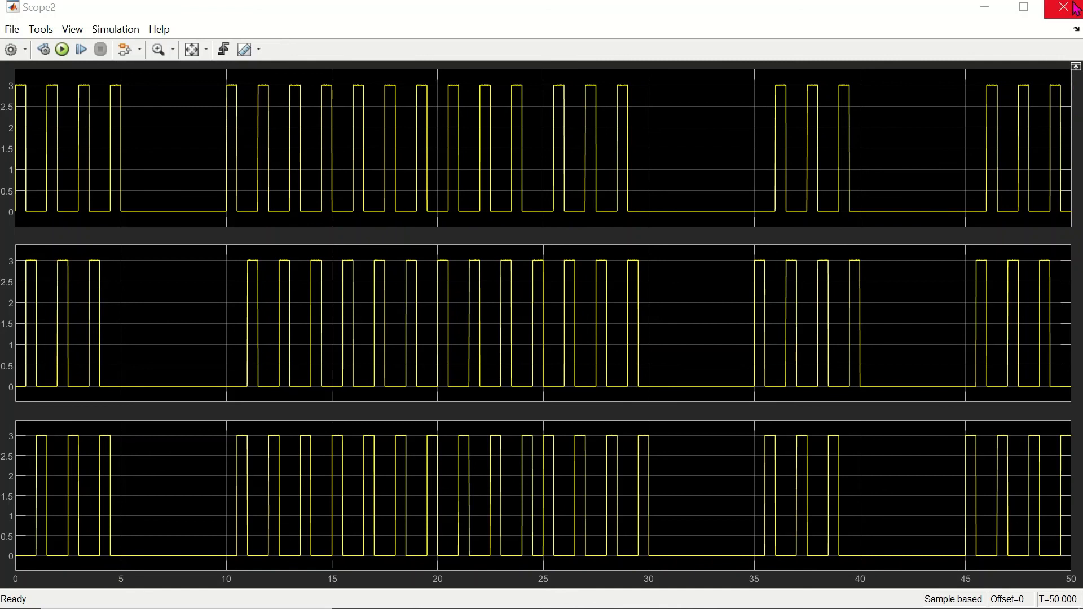
mouse_move(1073, 8)
click(991, 7)
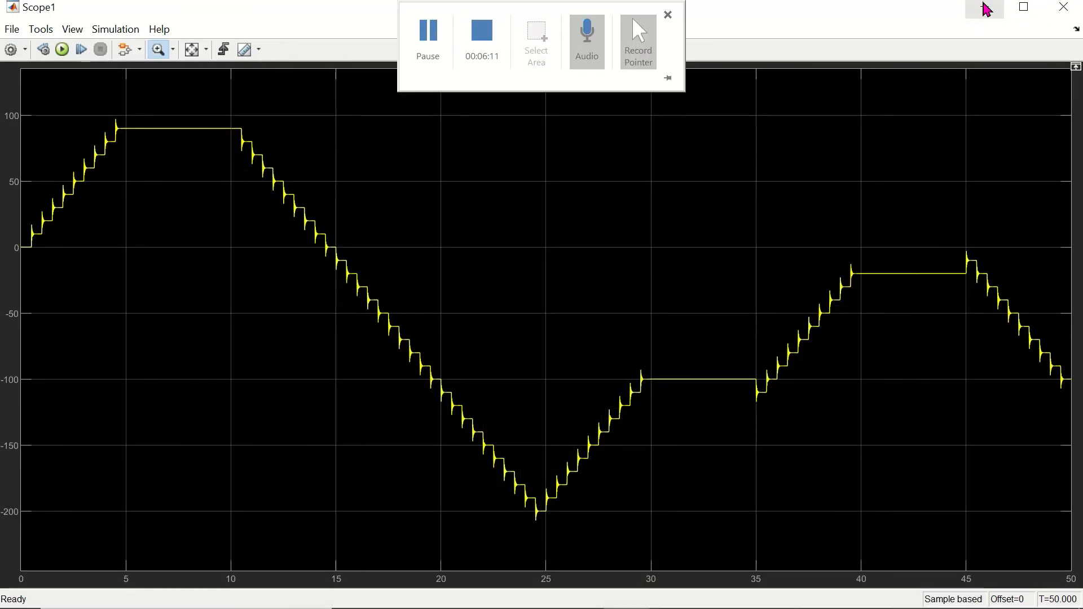
click(986, 9)
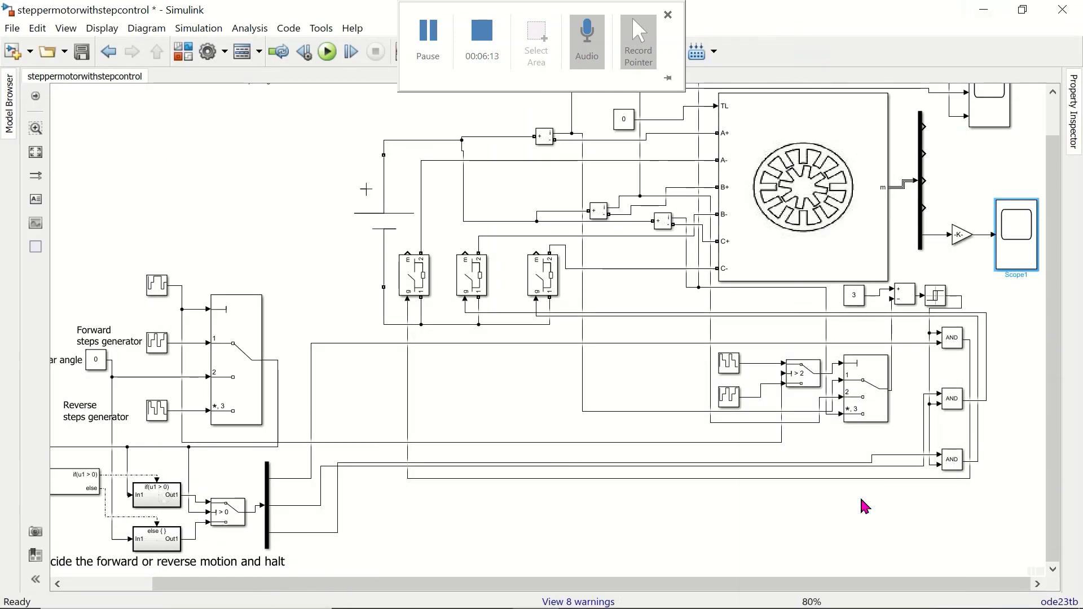
Step: Review the complete model, from the forward, halt and reverse generators to the current reference constant and the AND gates
drag(835, 585, 919, 581)
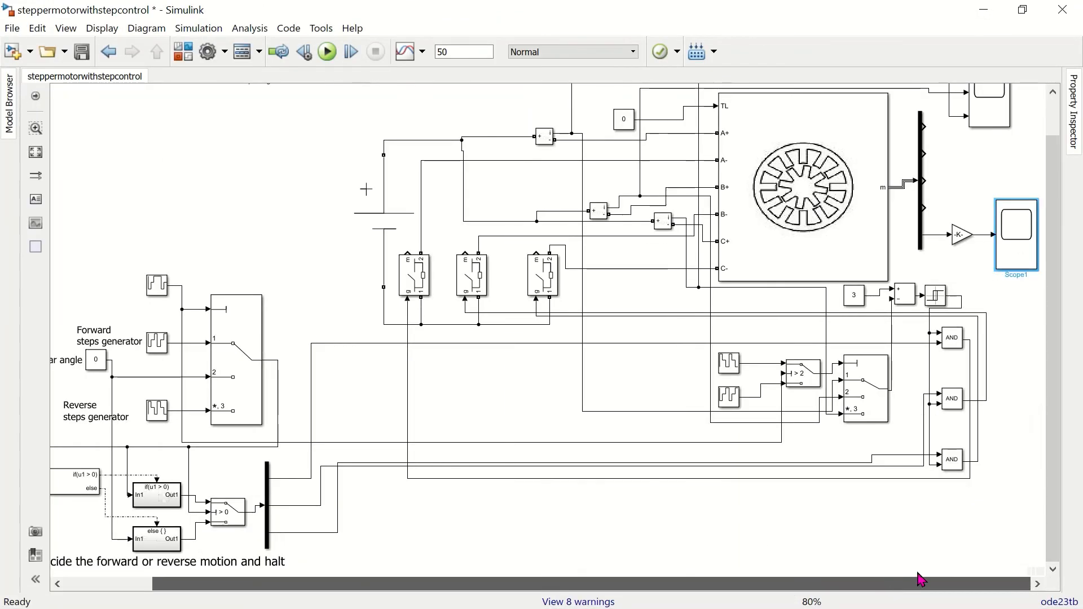
drag(1057, 357, 1051, 385)
click(834, 211)
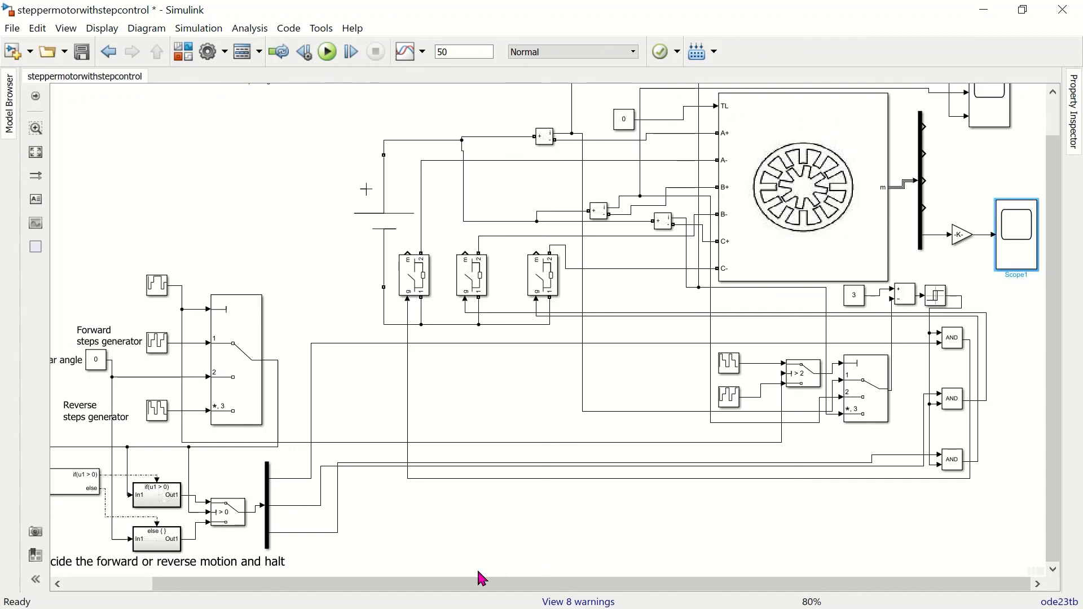
drag(430, 587, 337, 606)
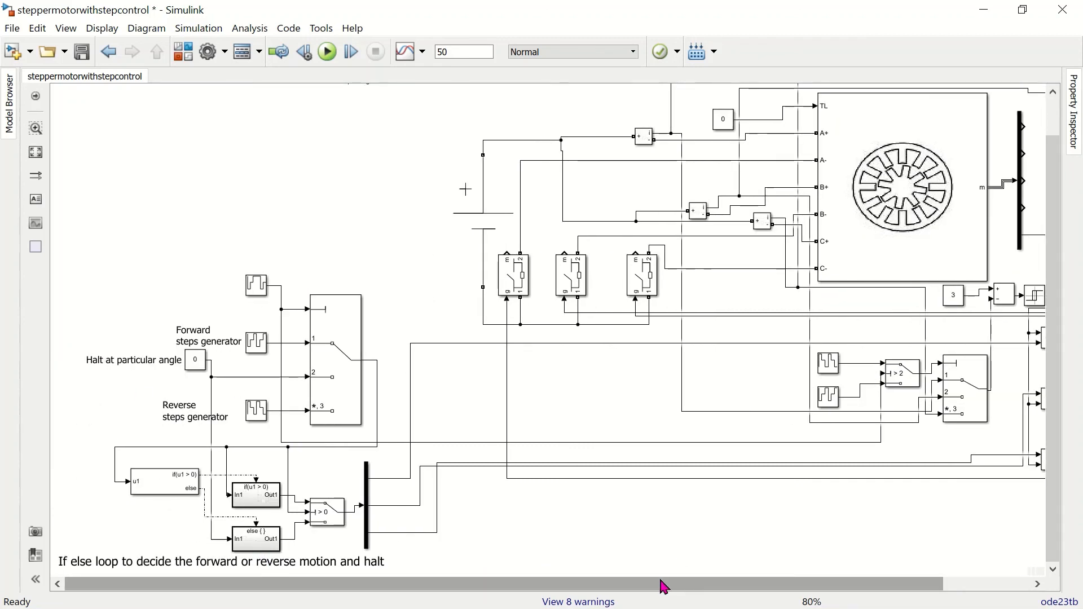
drag(660, 585, 889, 581)
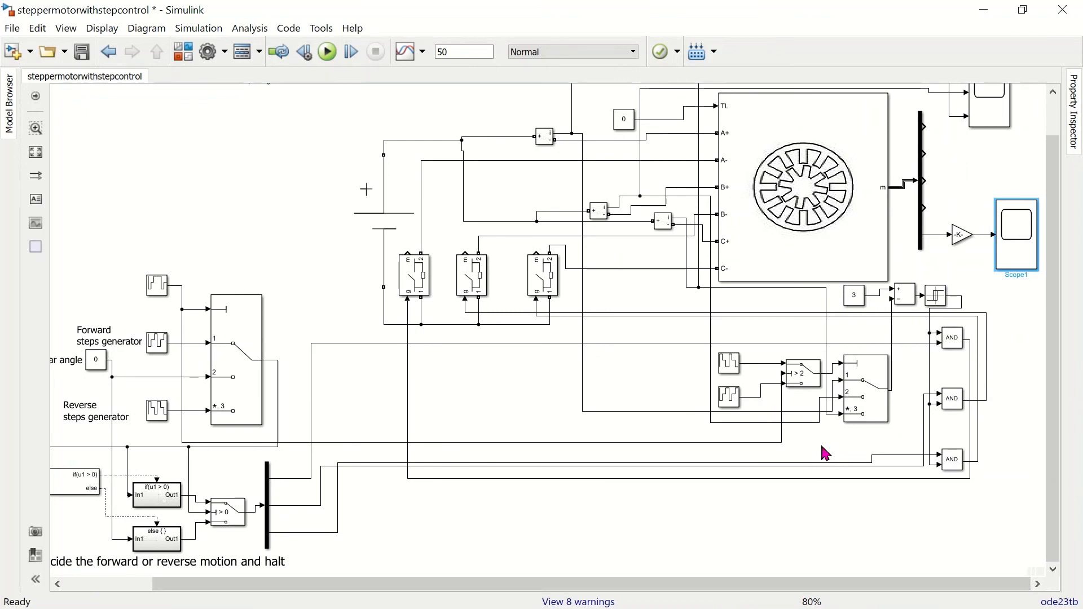
click(861, 303)
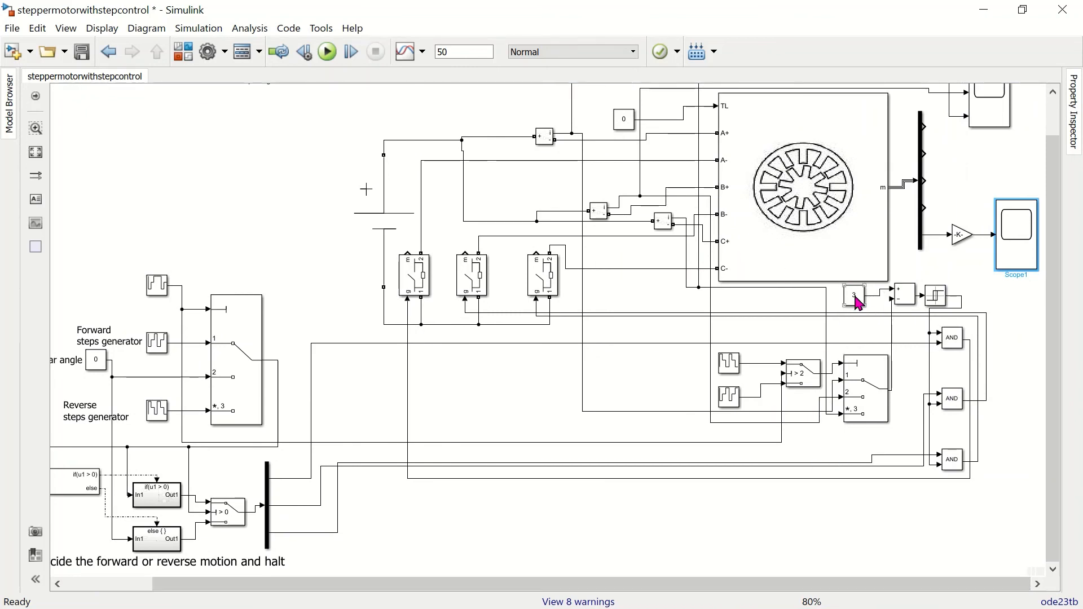
click(477, 508)
drag(496, 581, 344, 590)
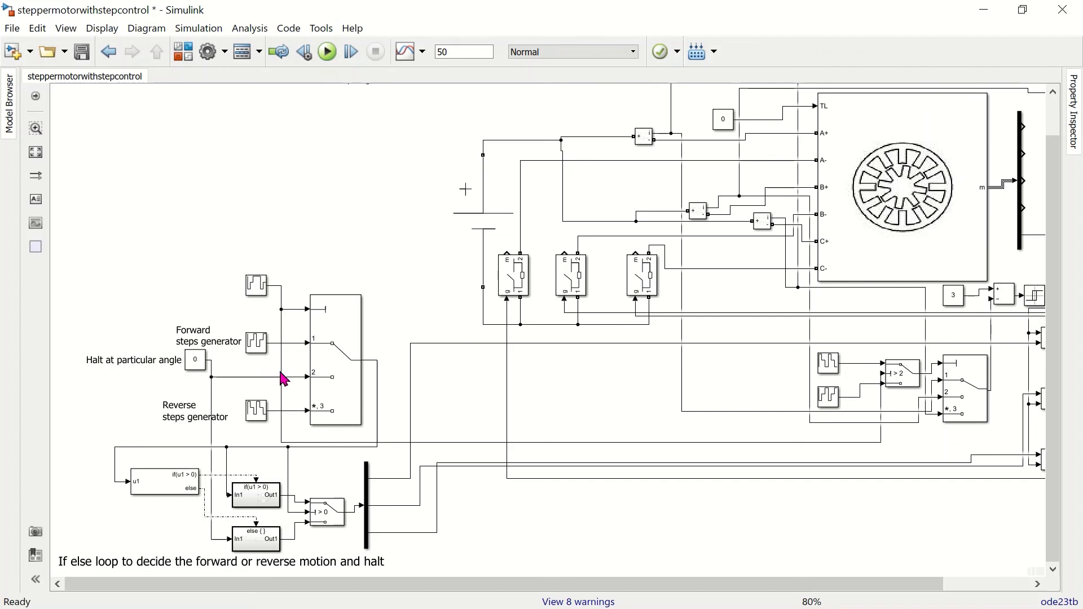
drag(829, 584, 934, 598)
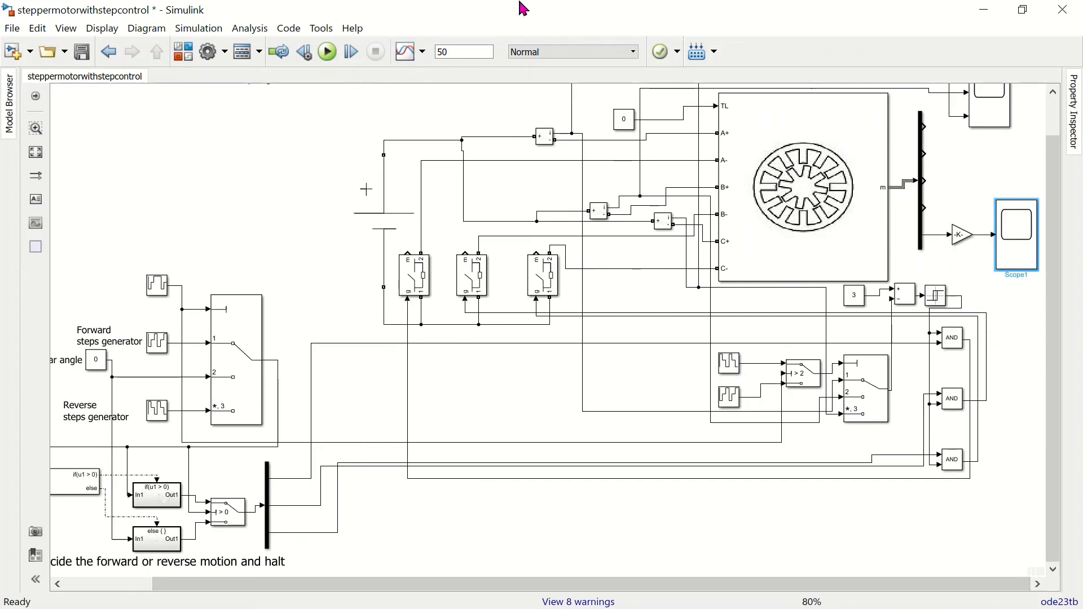
mouse_move(506, 9)
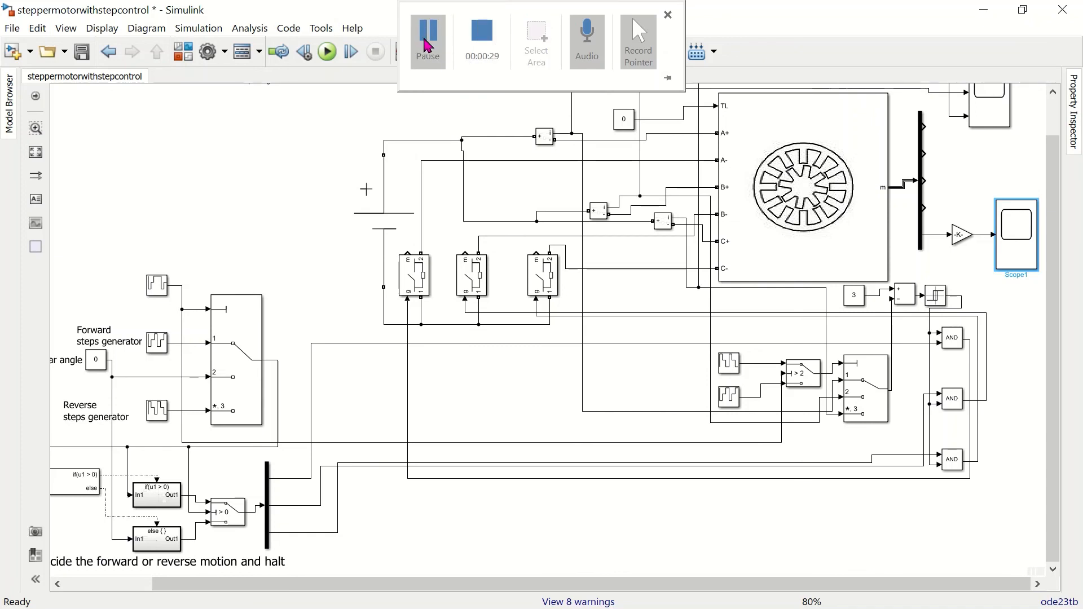
click(424, 37)
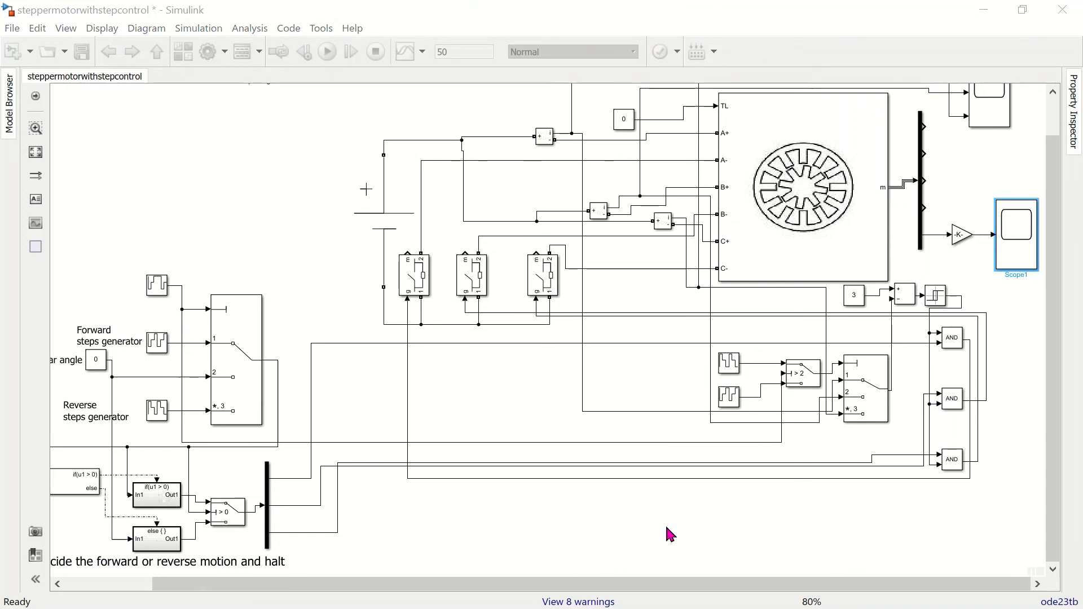